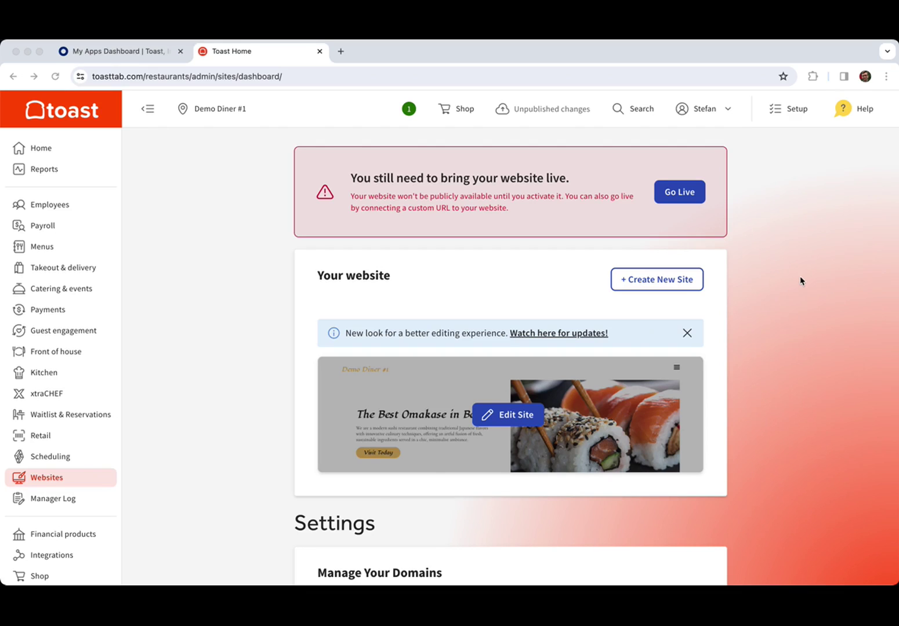
Scroll down to Manage Your Domains, where the domain shows as not connected
{"action": "scroll", "coordinate": [800, 281], "scroll_direction": "down", "scroll_amount": 3}
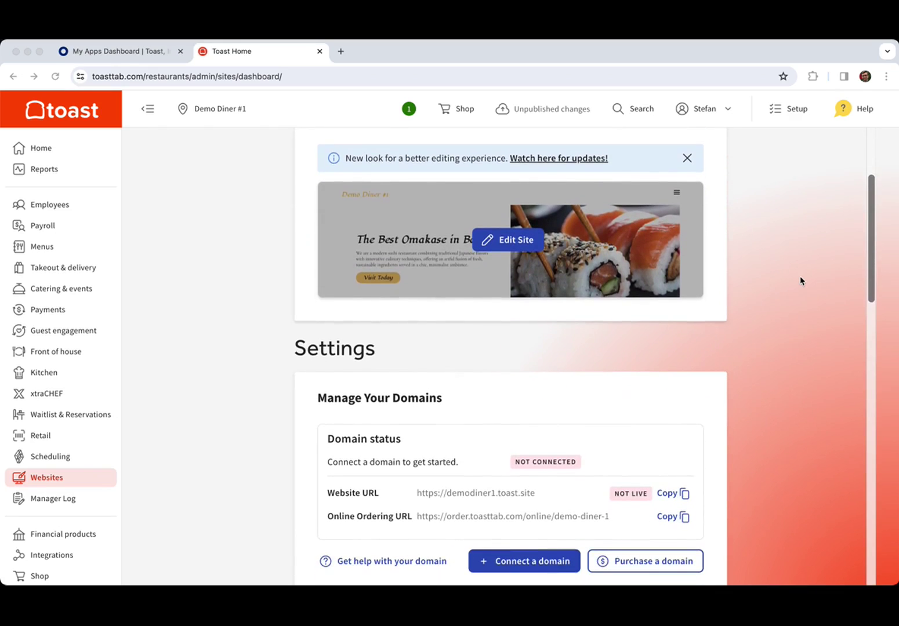
{"action": "scroll", "coordinate": [800, 282], "scroll_direction": "down", "scroll_amount": 1}
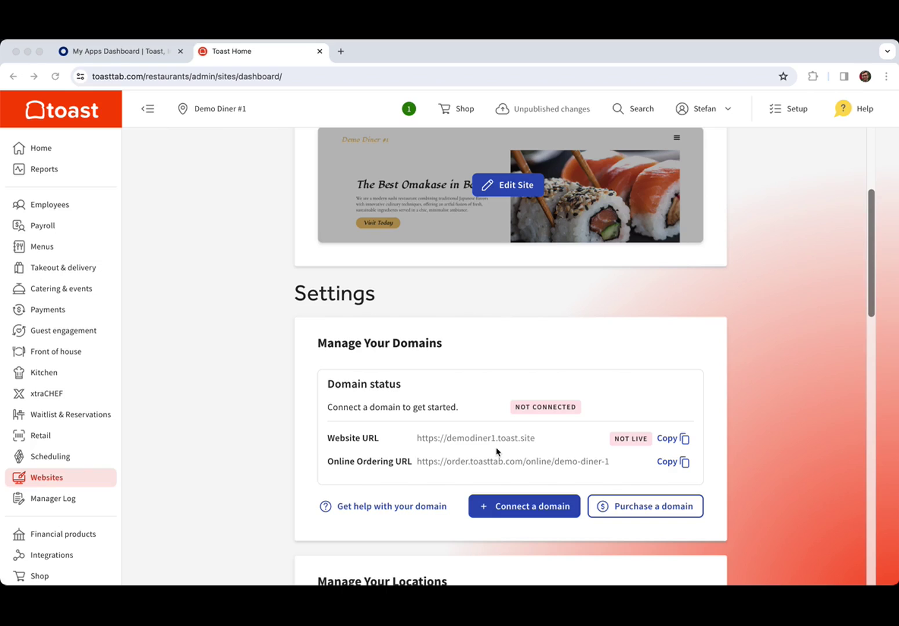
{"action": "scroll", "coordinate": [528, 444], "scroll_direction": "down", "scroll_amount": 2}
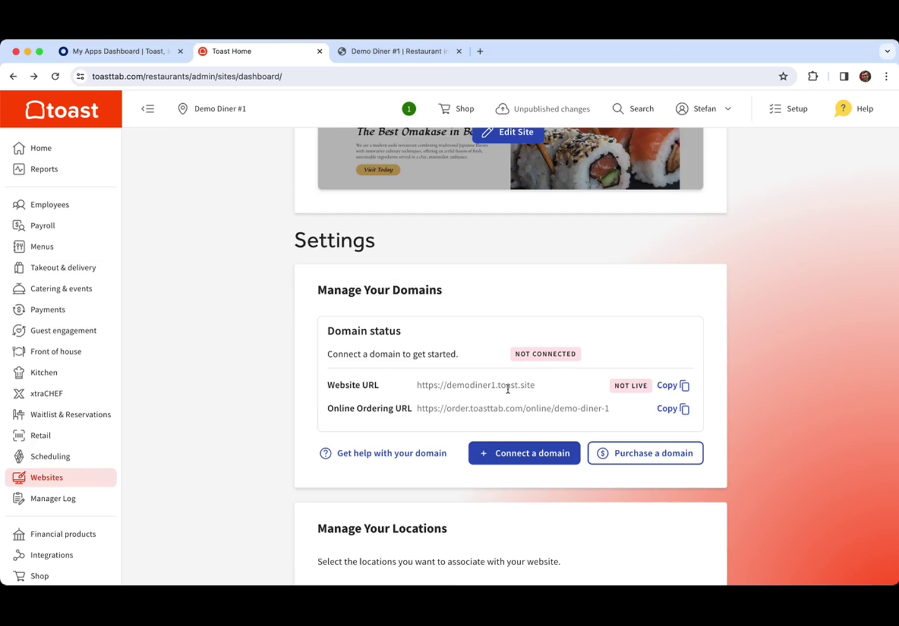
Look over the demodiner1.toast.site preview, then go back to the Toast Websites dashboard
{"action": "left_click", "coordinate": [394, 51]}
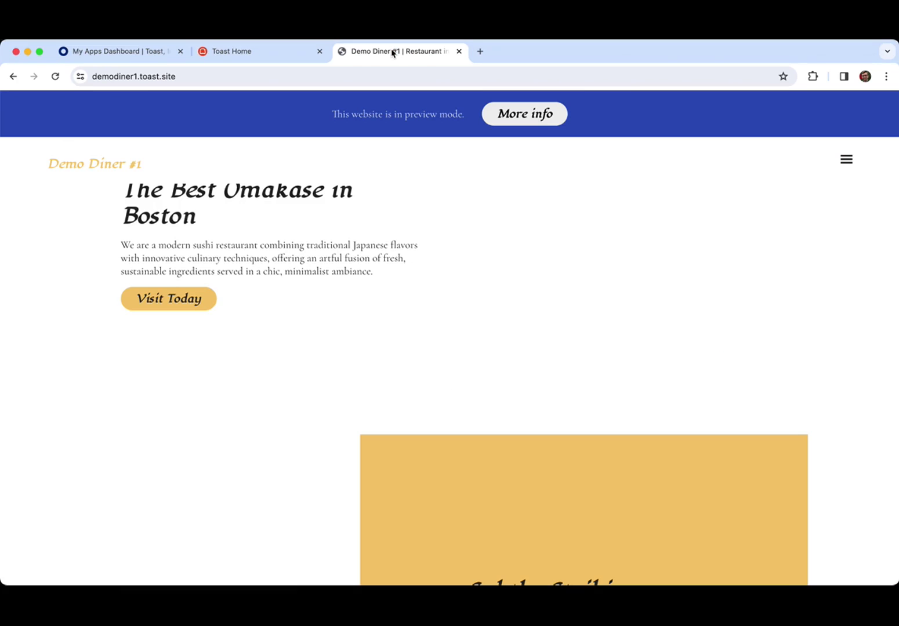
{"action": "scroll", "coordinate": [367, 340], "scroll_direction": "down", "scroll_amount": 5}
{"action": "scroll", "coordinate": [367, 339], "scroll_direction": "up", "scroll_amount": 5}
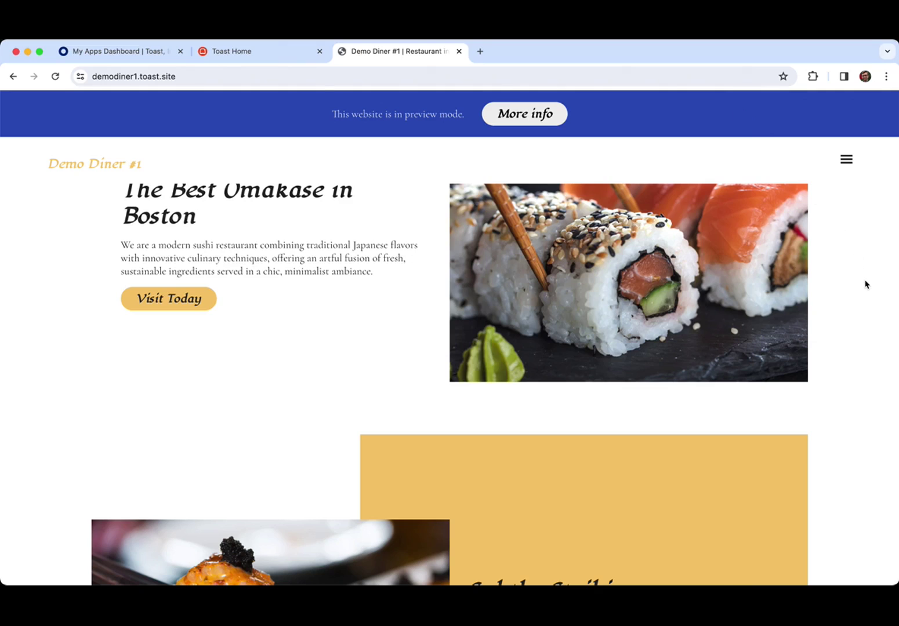
{"action": "key", "text": "ctrl+shift+Tab"}
{"action": "scroll", "coordinate": [803, 272], "scroll_direction": "up", "scroll_amount": 5}
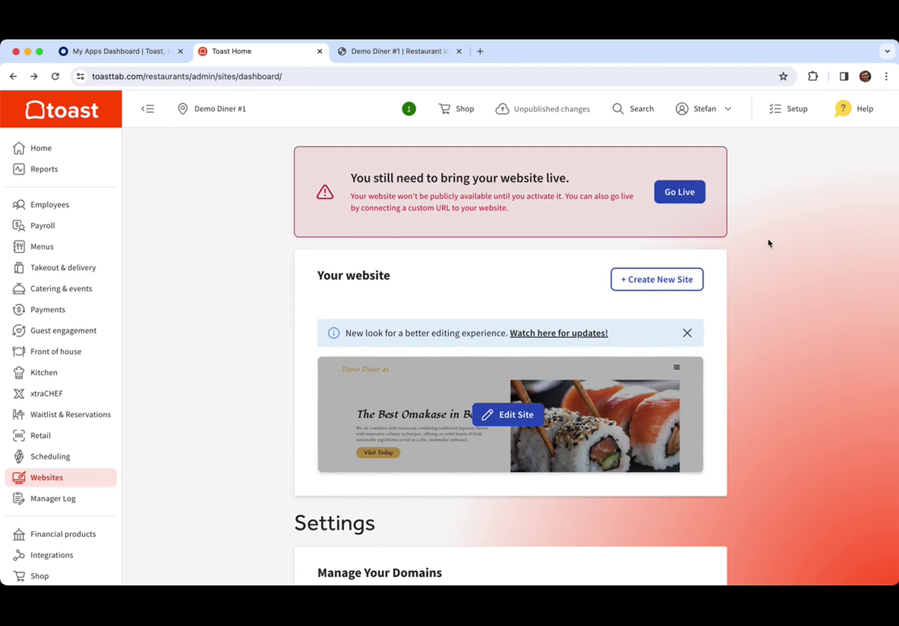
Take Demo Diner #1 live on the generic demodiner1.toast.site URL
{"action": "left_click", "coordinate": [680, 200]}
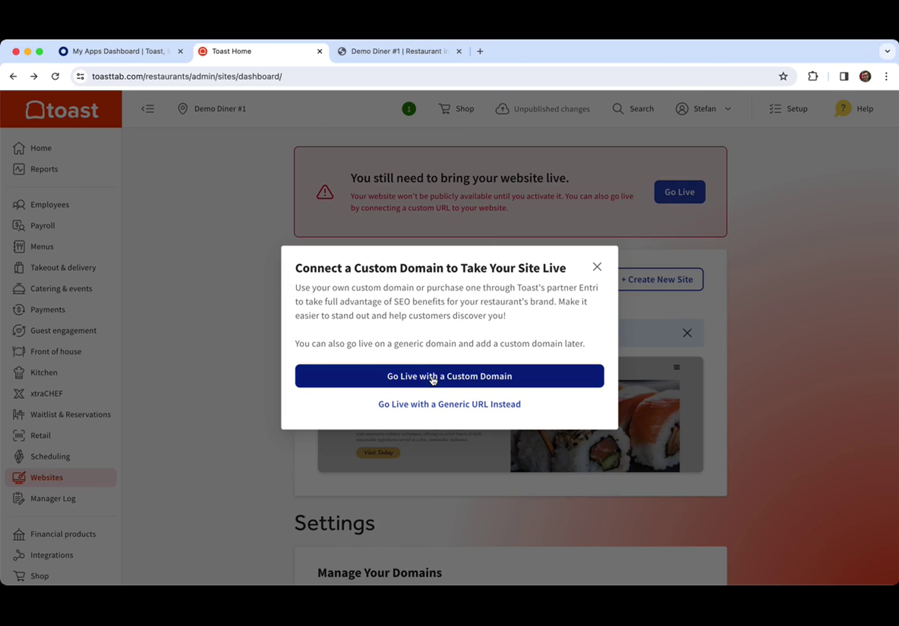
{"action": "left_click", "coordinate": [489, 406]}
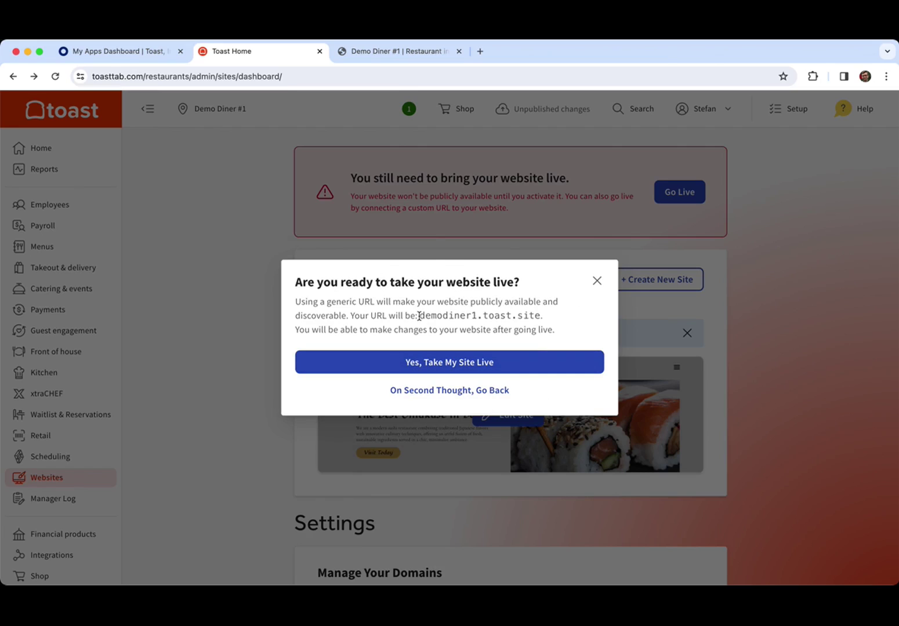
{"action": "left_click_drag", "start_coordinate": [418, 315], "coordinate": [544, 315]}
{"action": "left_click", "coordinate": [566, 323]}
{"action": "left_click", "coordinate": [469, 363]}
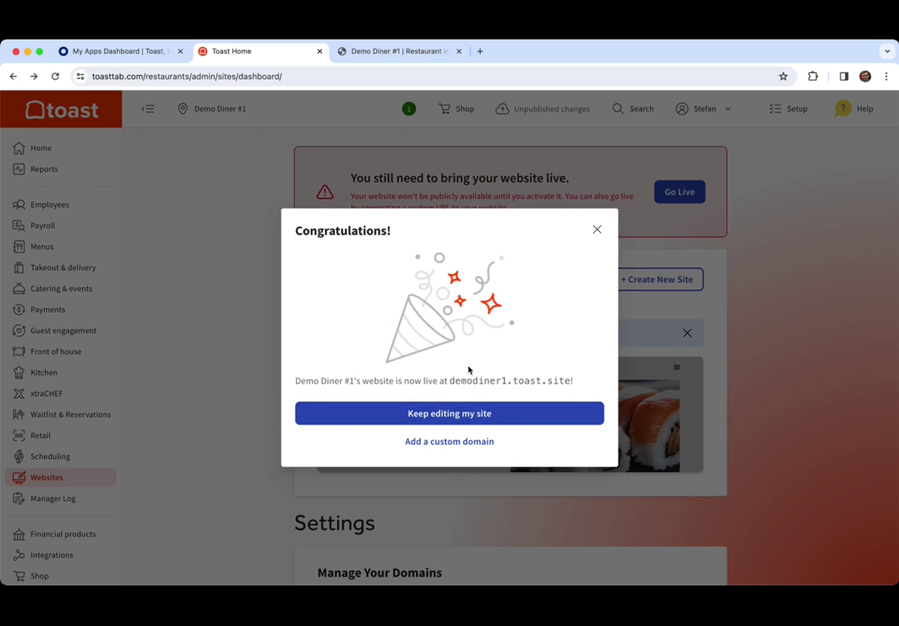
Reload the Demo Diner site to confirm the preview banner is gone, then return to Toast
{"action": "left_click", "coordinate": [456, 414]}
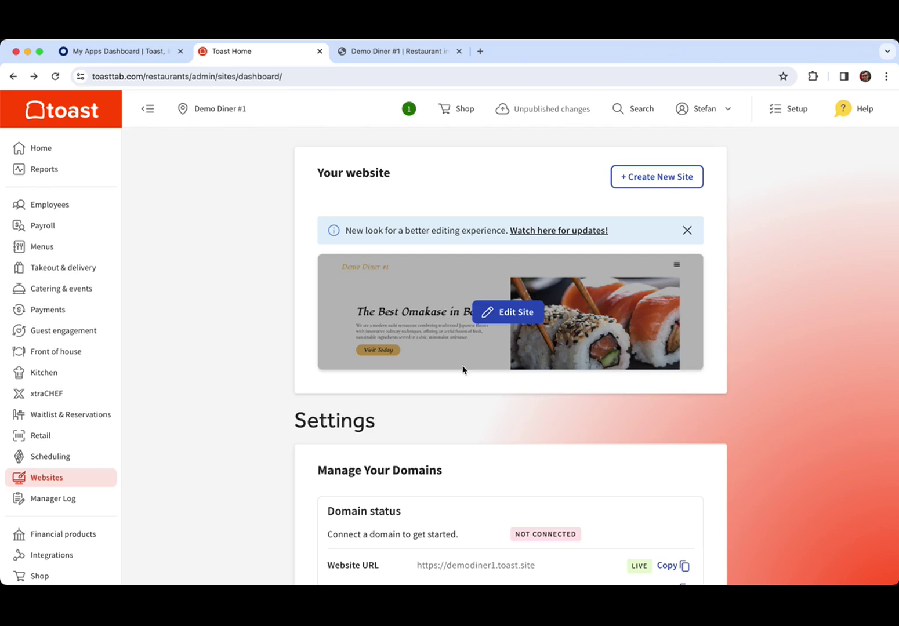
{"action": "left_click", "coordinate": [379, 53]}
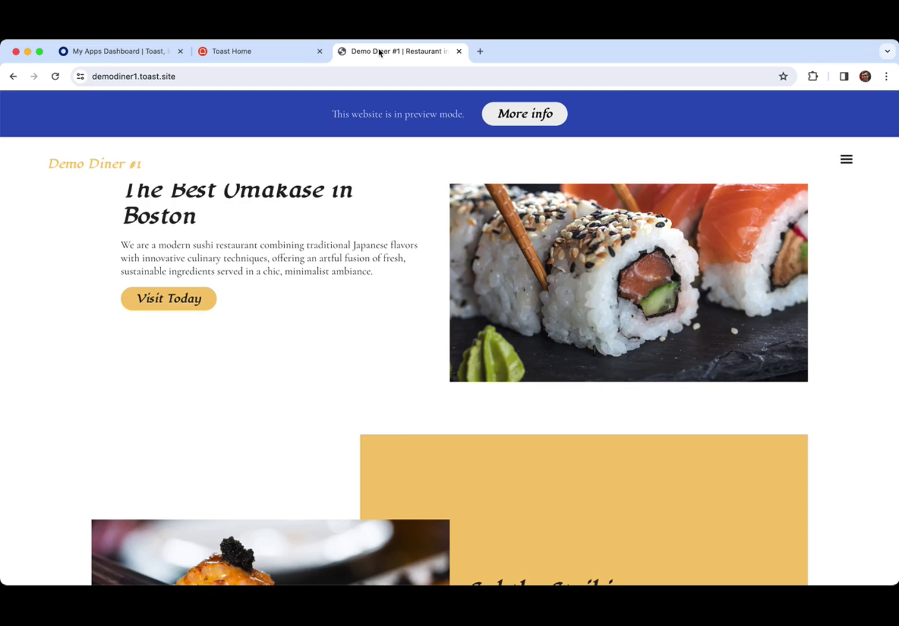
{"action": "left_click", "coordinate": [54, 77]}
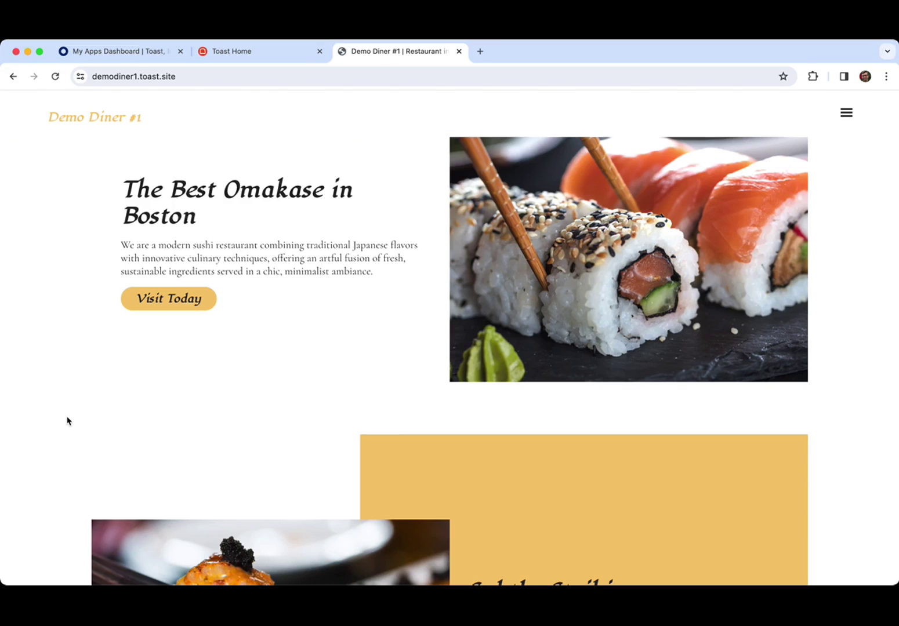
{"action": "left_click", "coordinate": [268, 55]}
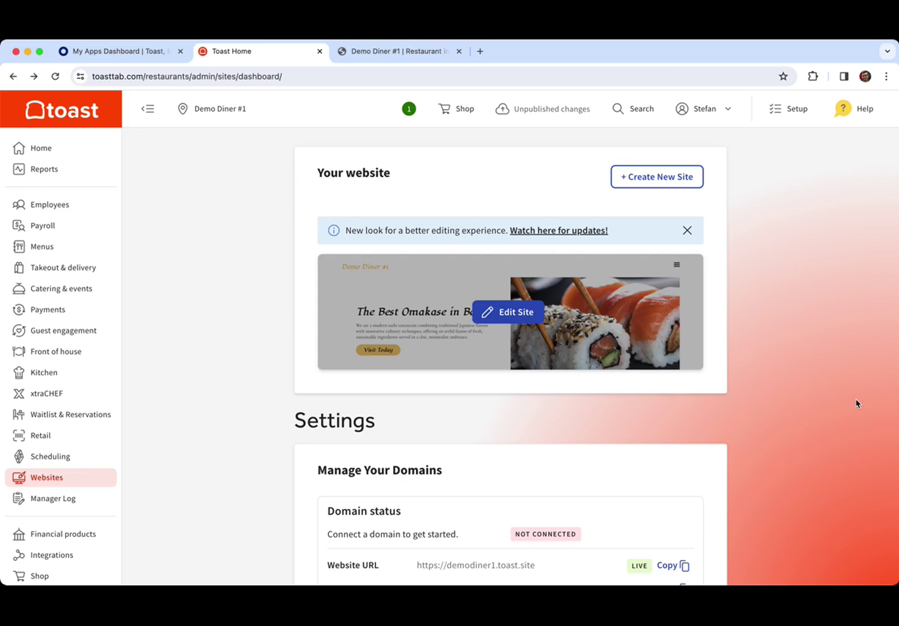
Choose Connect a domain under Manage Your Domains to launch the Entri setup
{"action": "scroll", "coordinate": [856, 403], "scroll_direction": "down", "scroll_amount": 5}
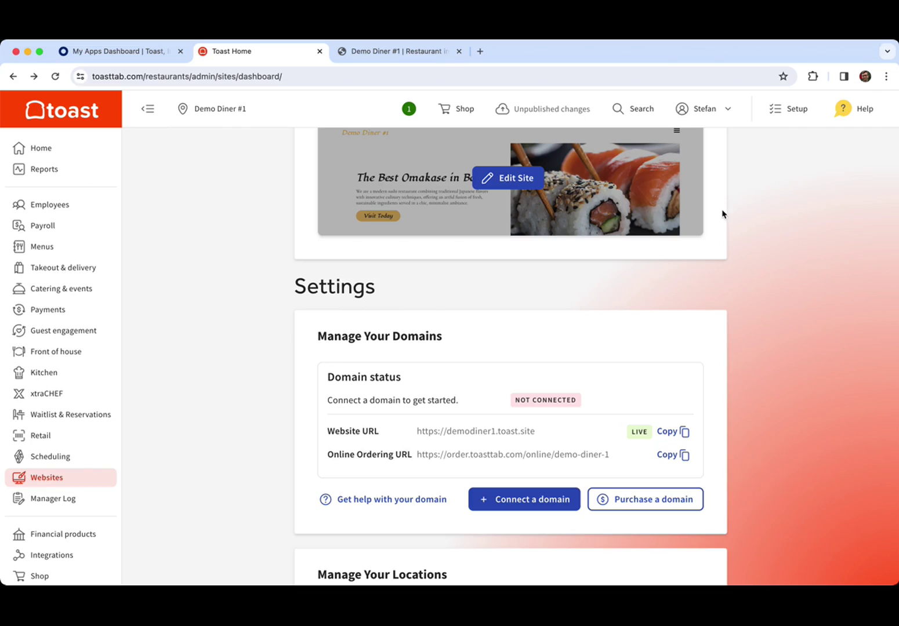
{"action": "left_click", "coordinate": [528, 509]}
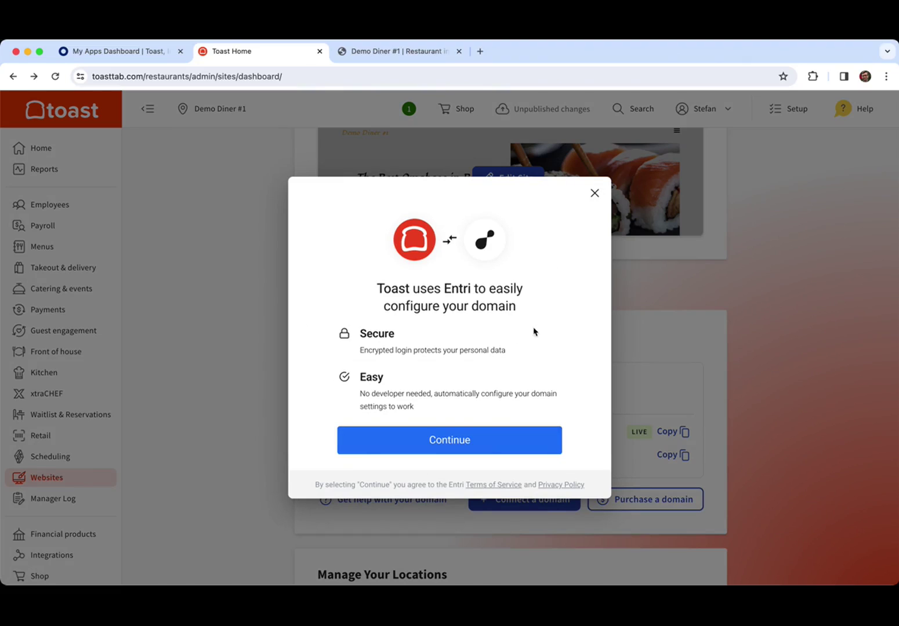
Enter demo-restaurant.site as the domain to connect and submit it
{"action": "left_click", "coordinate": [527, 451]}
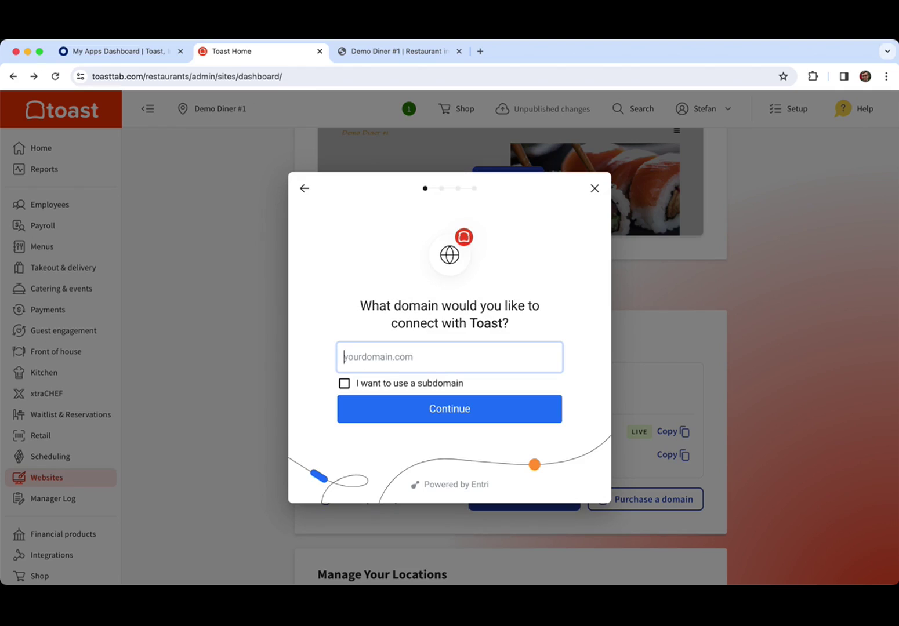
{"action": "type", "text": "demo-restaurant.site"}
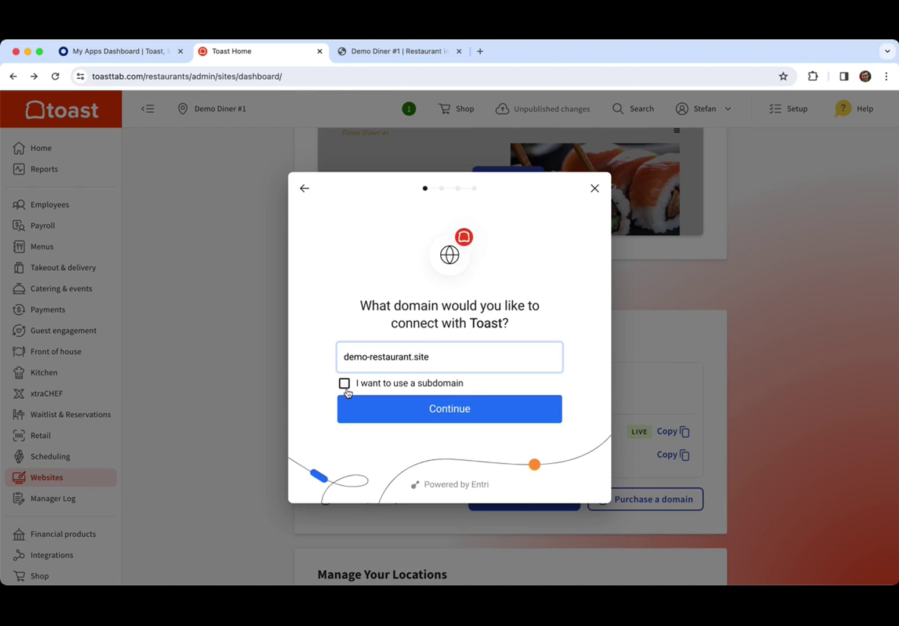
{"action": "left_click", "coordinate": [382, 413]}
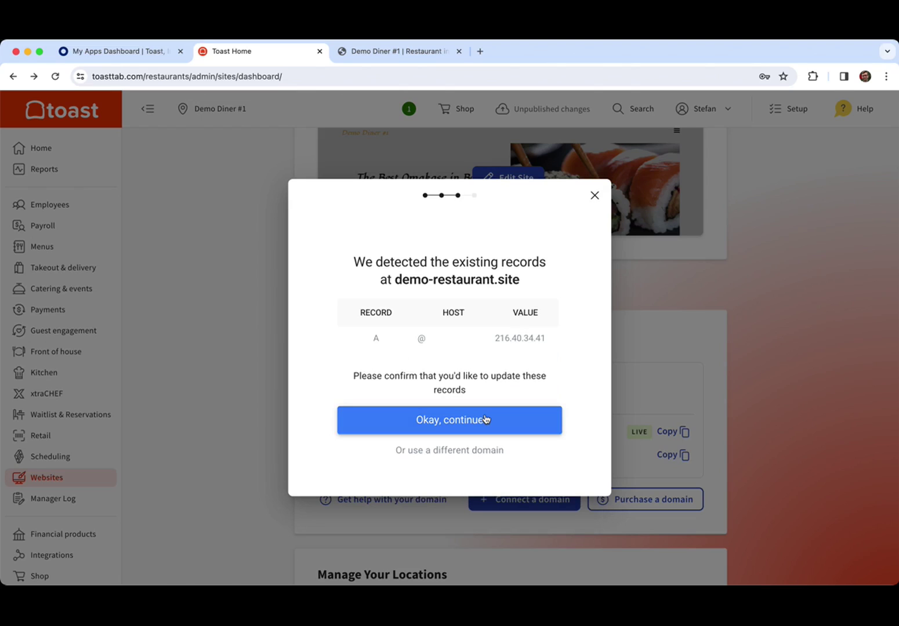
Complete the Entri setup for demo-restaurant.site and close the domain-configured confirmation
{"action": "left_click", "coordinate": [486, 420]}
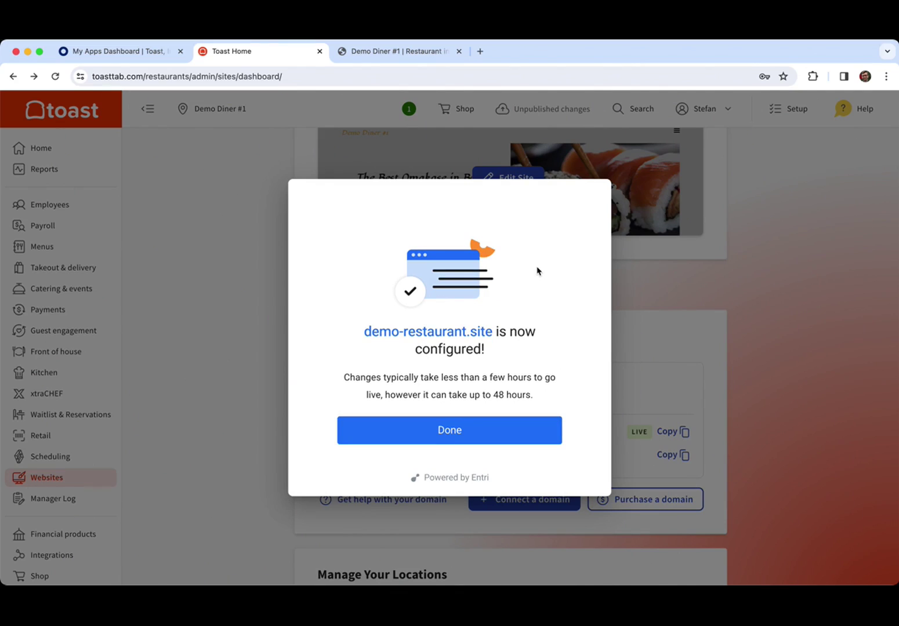
{"action": "left_click", "coordinate": [436, 432]}
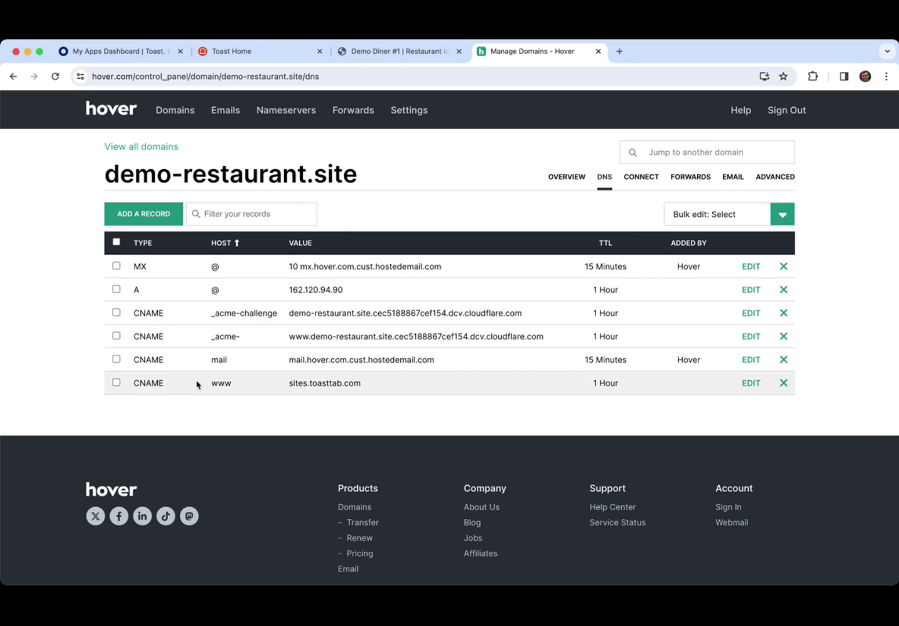
Leave Hover's DNS records page and return to the Toast Websites dashboard
{"action": "left_click", "coordinate": [235, 53]}
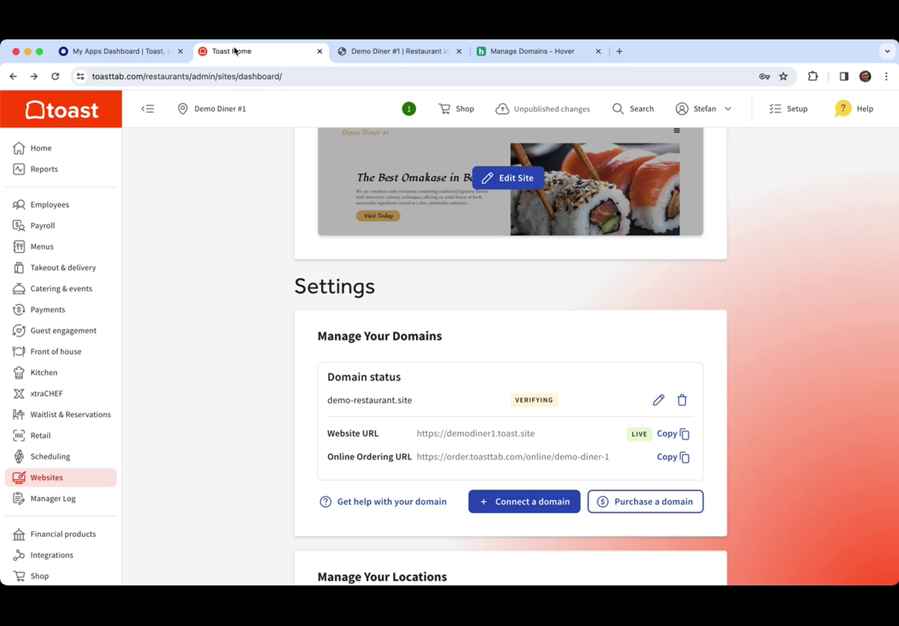
Open demo-restaurant.site to confirm it loads the Demo Diner site, then close the duplicate tab
{"action": "left_click", "coordinate": [387, 402]}
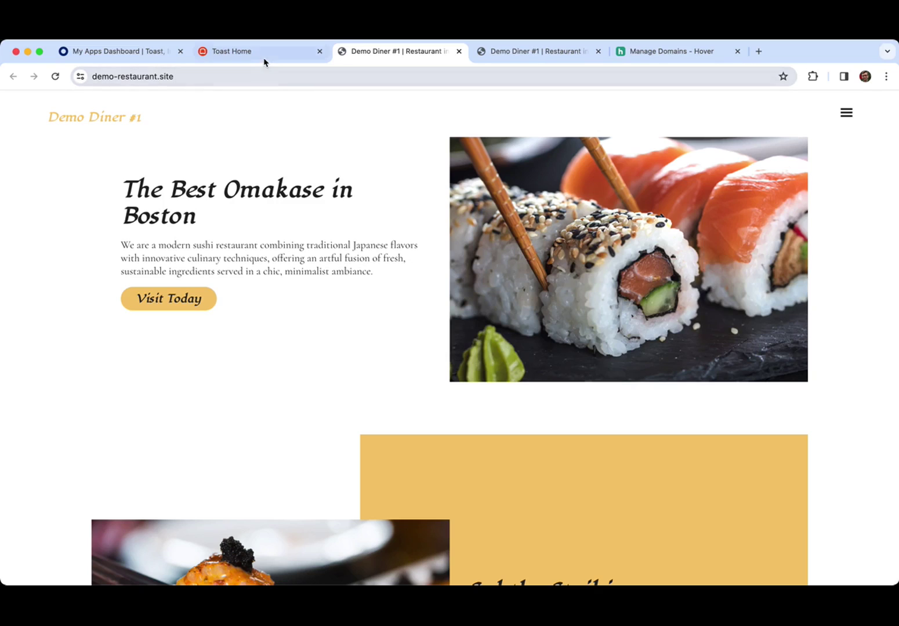
{"action": "key", "text": "super+w"}
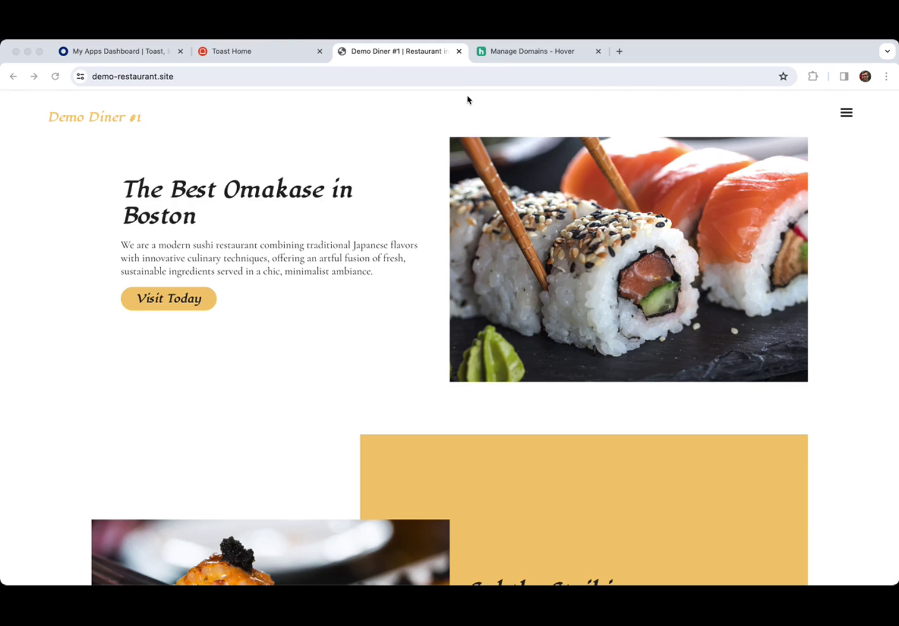
Return to the Toast Websites dashboard and scroll to Manage Your Domains
{"action": "left_click", "coordinate": [255, 53]}
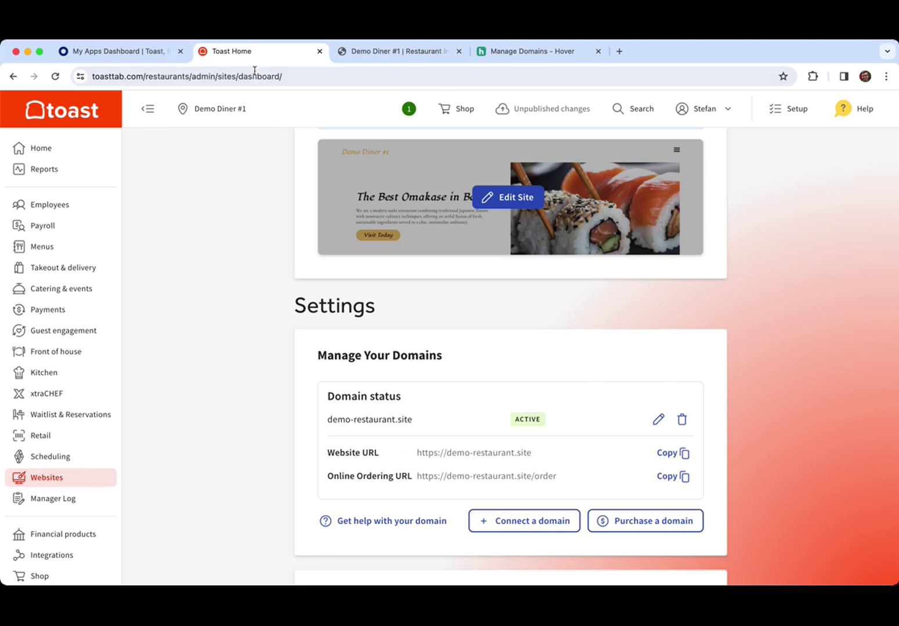
{"action": "scroll", "coordinate": [274, 297], "scroll_direction": "down", "scroll_amount": 4}
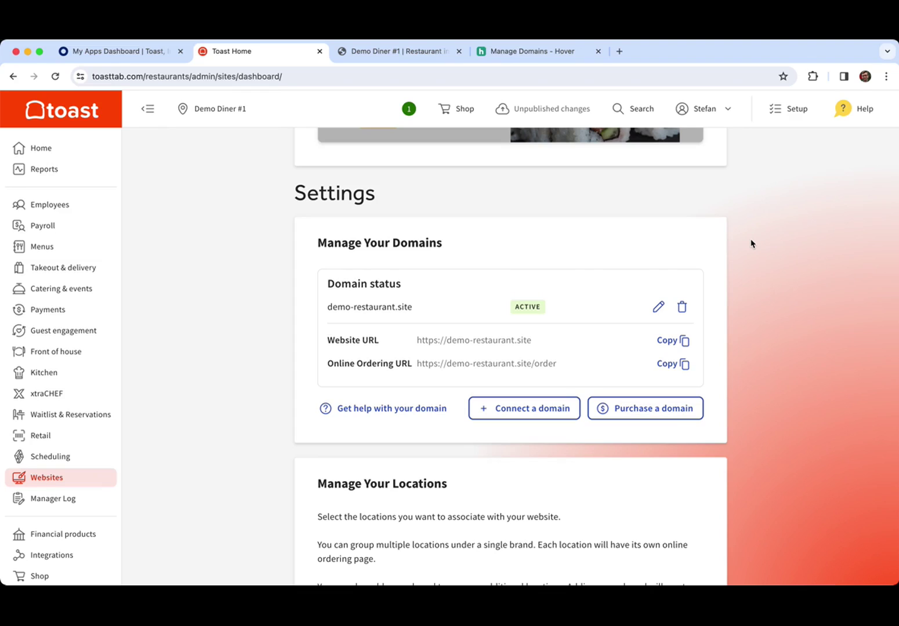
Begin a new Entri domain connection and submit another-demo-restaurant.site as the domain
{"action": "left_click", "coordinate": [516, 414]}
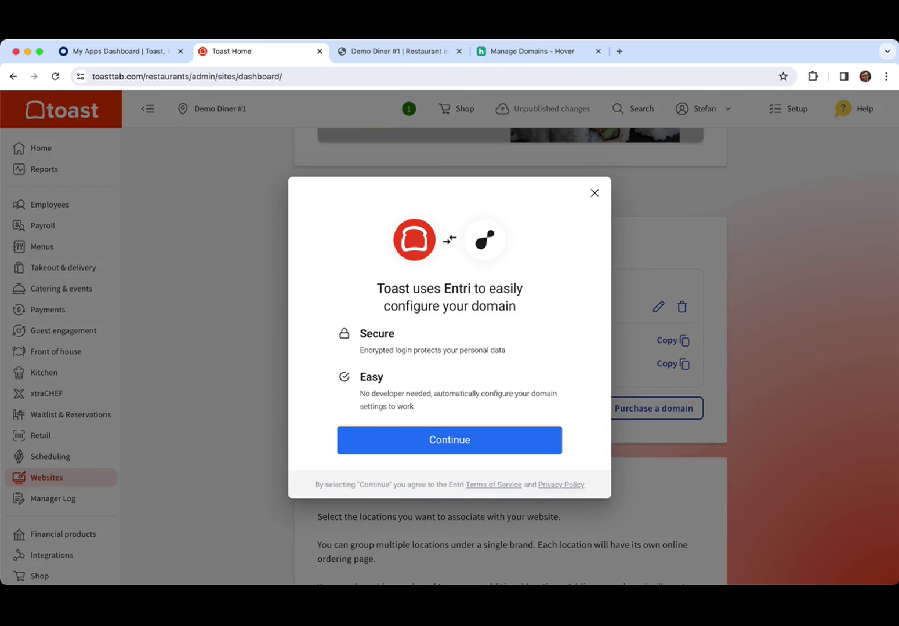
{"action": "left_click", "coordinate": [517, 452]}
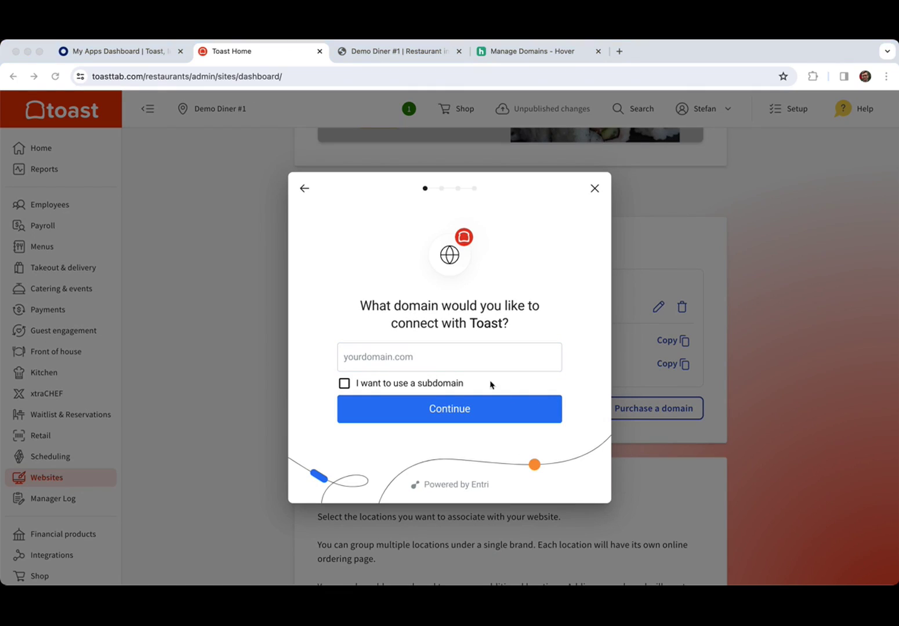
{"action": "left_click", "coordinate": [472, 362]}
{"action": "type", "text": "another-demo-restaurant.site"}
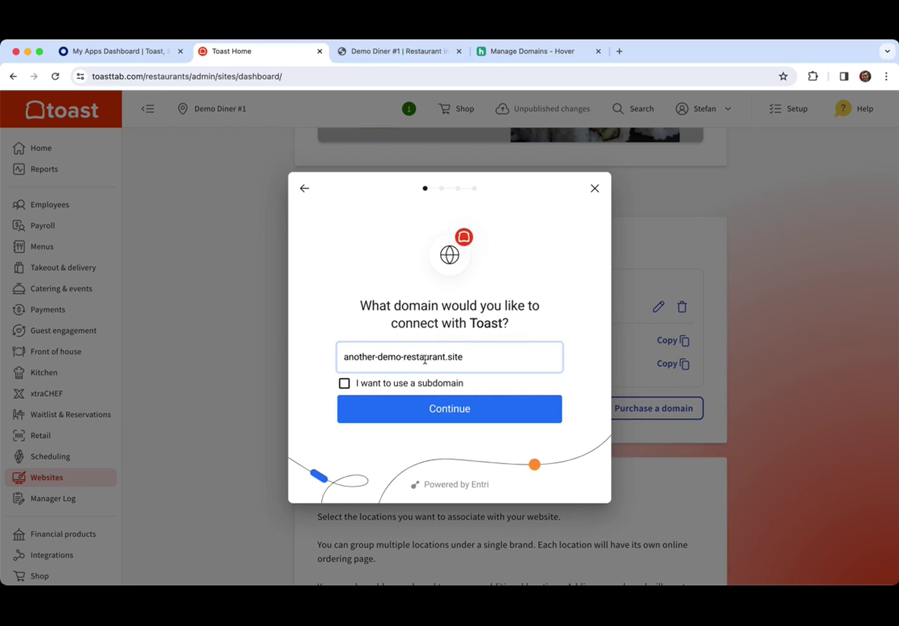
{"action": "left_click", "coordinate": [409, 414]}
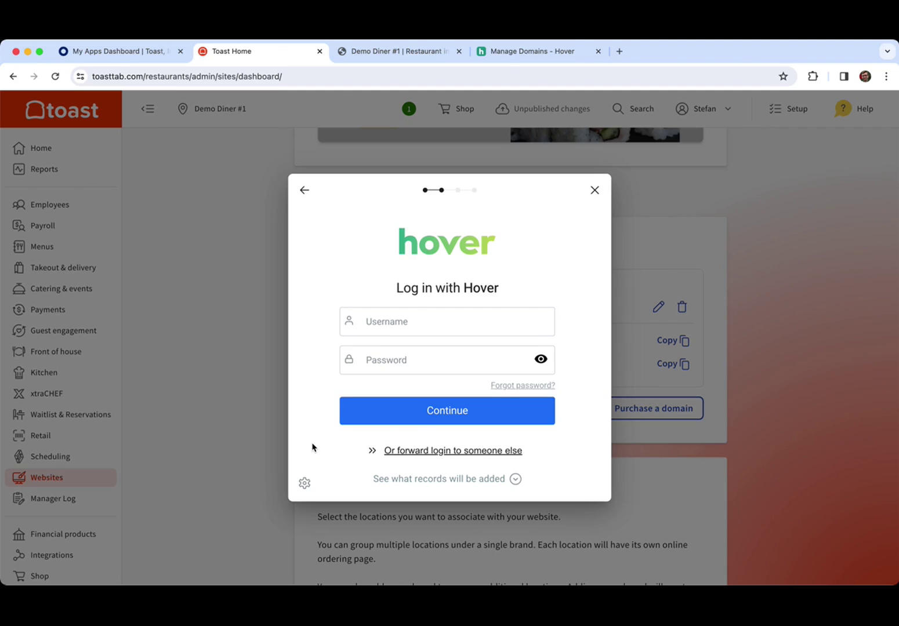
Change the provider from Hover to manual setup so the four required DNS records appear
{"action": "left_click", "coordinate": [306, 485]}
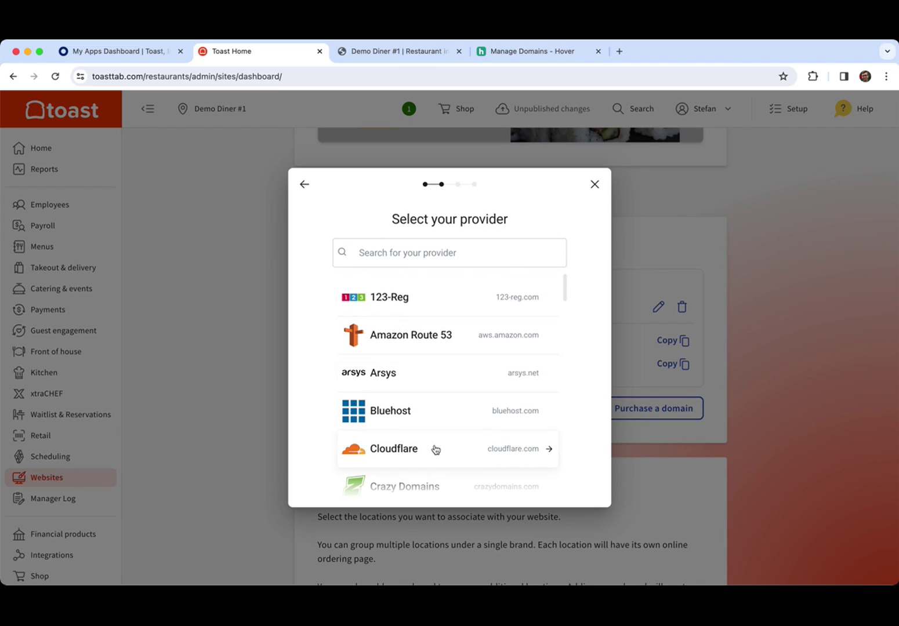
{"action": "scroll", "coordinate": [436, 450], "scroll_direction": "down", "scroll_amount": 20}
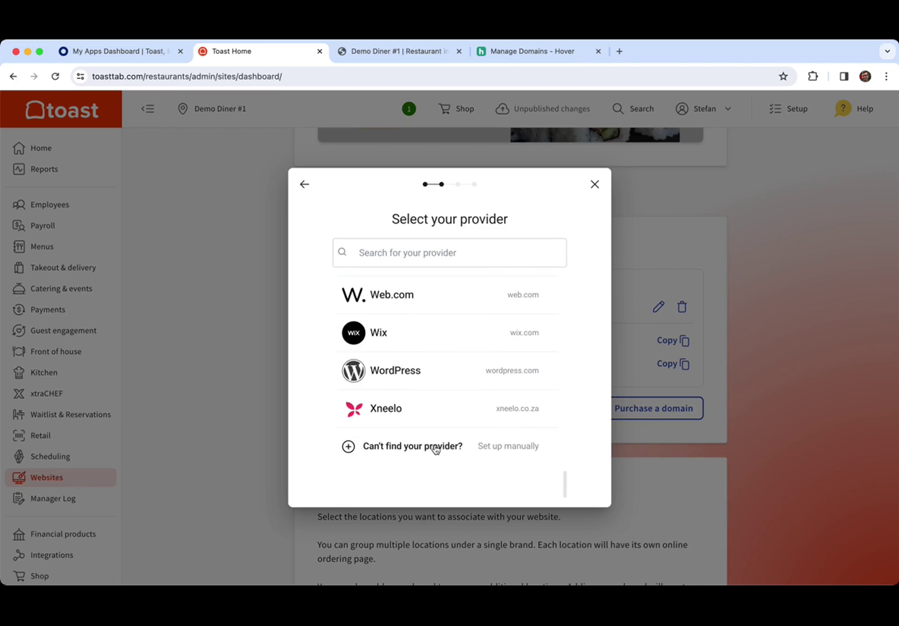
{"action": "left_click", "coordinate": [381, 456]}
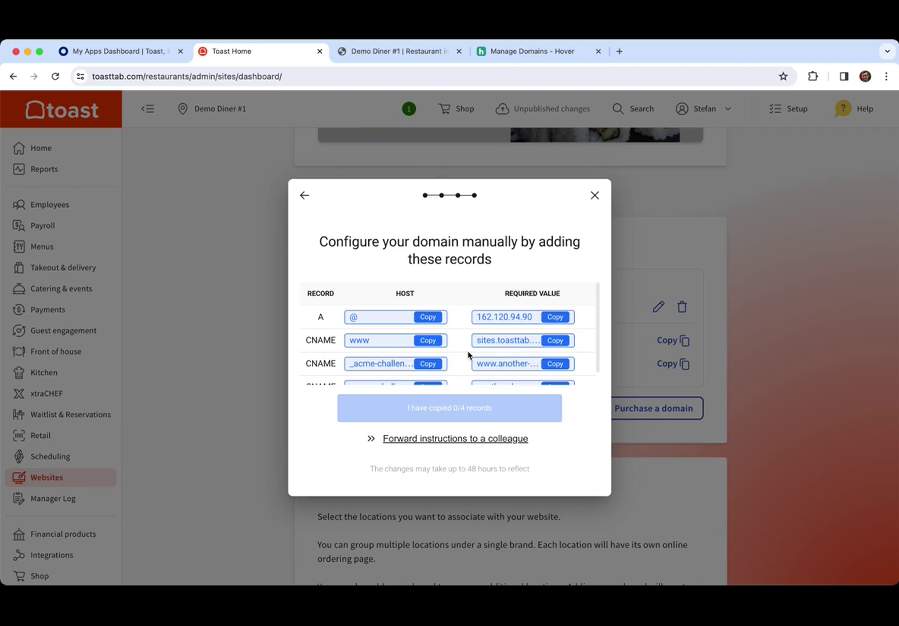
{"action": "scroll", "coordinate": [469, 355], "scroll_direction": "down", "scroll_amount": 2}
{"action": "scroll", "coordinate": [469, 355], "scroll_direction": "up", "scroll_amount": 1}
{"action": "scroll", "coordinate": [469, 355], "scroll_direction": "down", "scroll_amount": 1}
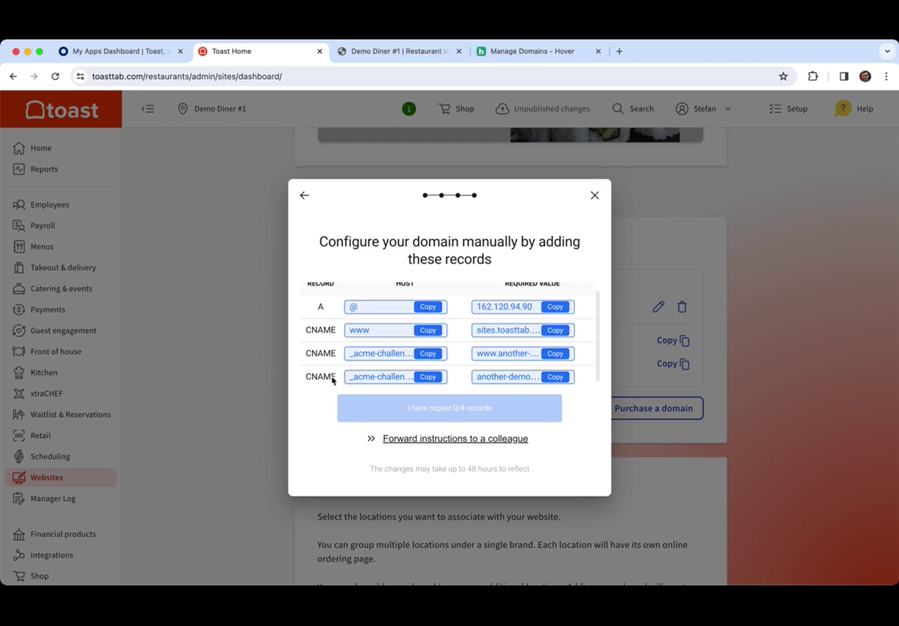
In Hover's DNS records for another-demo-restaurant.site, select both existing A records for removal
{"action": "left_click", "coordinate": [531, 53]}
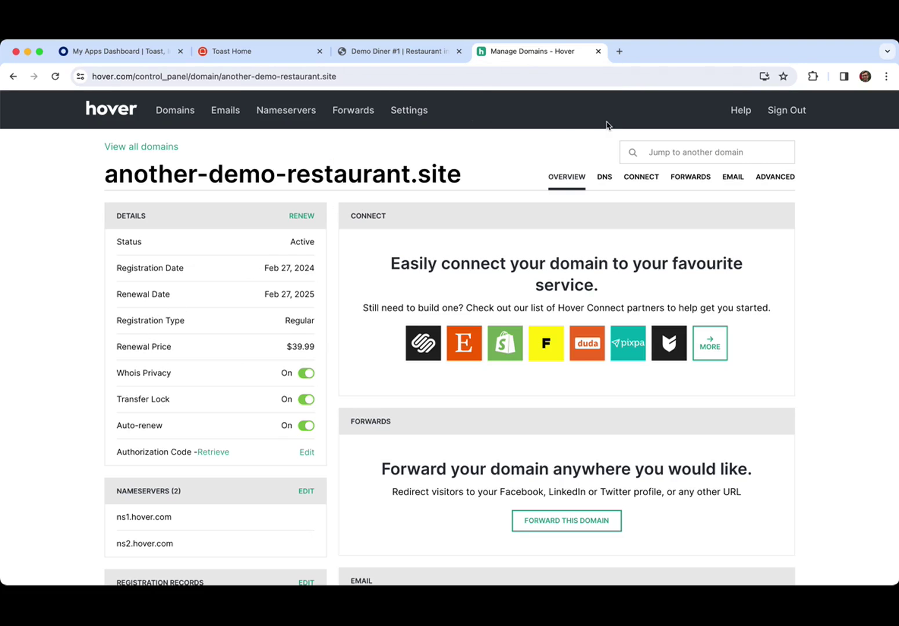
{"action": "left_click", "coordinate": [605, 185]}
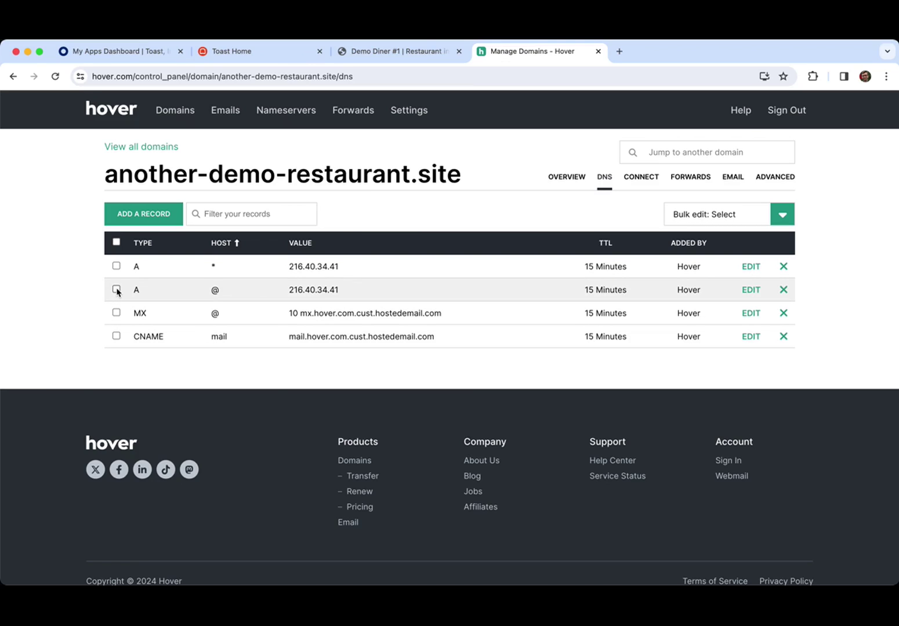
{"action": "left_click", "coordinate": [117, 290]}
{"action": "left_click", "coordinate": [116, 266]}
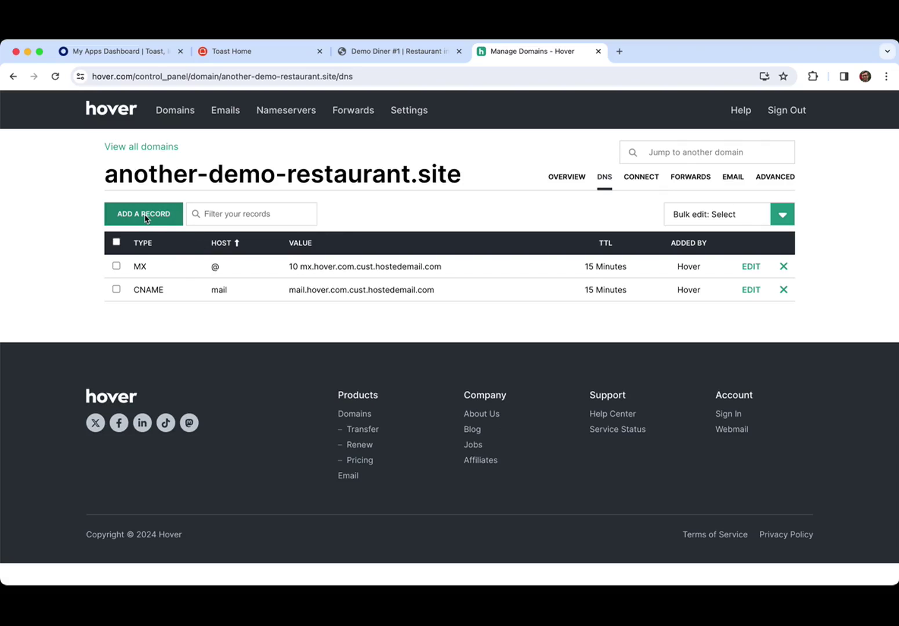
Add an A record with host @ pointing to 162.120.94.90, copying values from Toast
{"action": "left_click", "coordinate": [146, 219]}
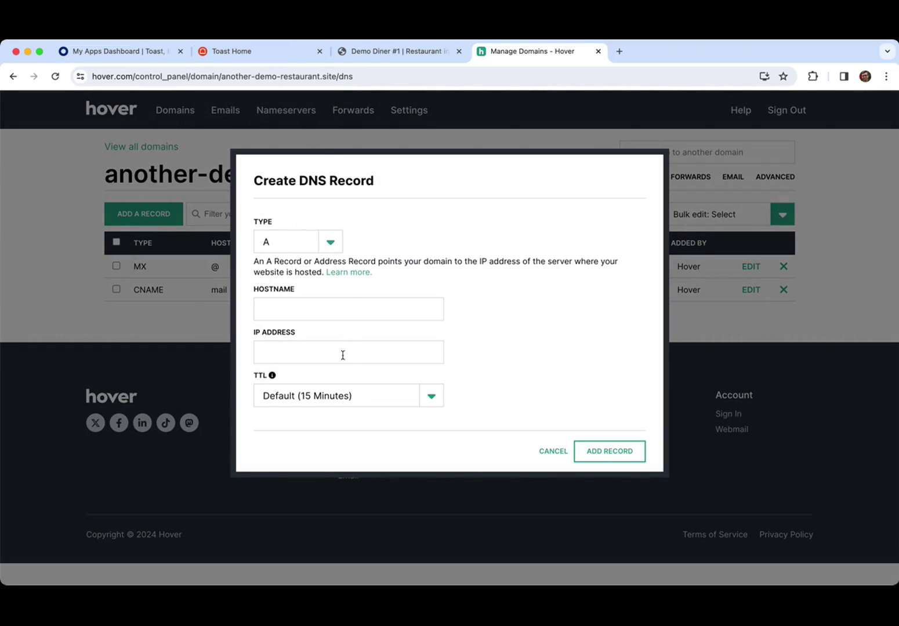
{"action": "left_click", "coordinate": [243, 53]}
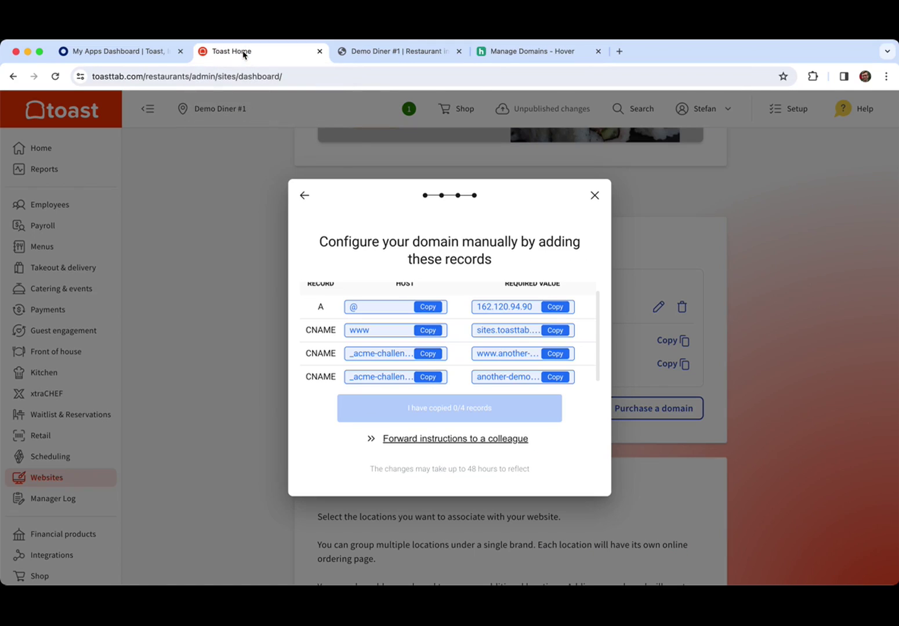
{"action": "left_click", "coordinate": [429, 308]}
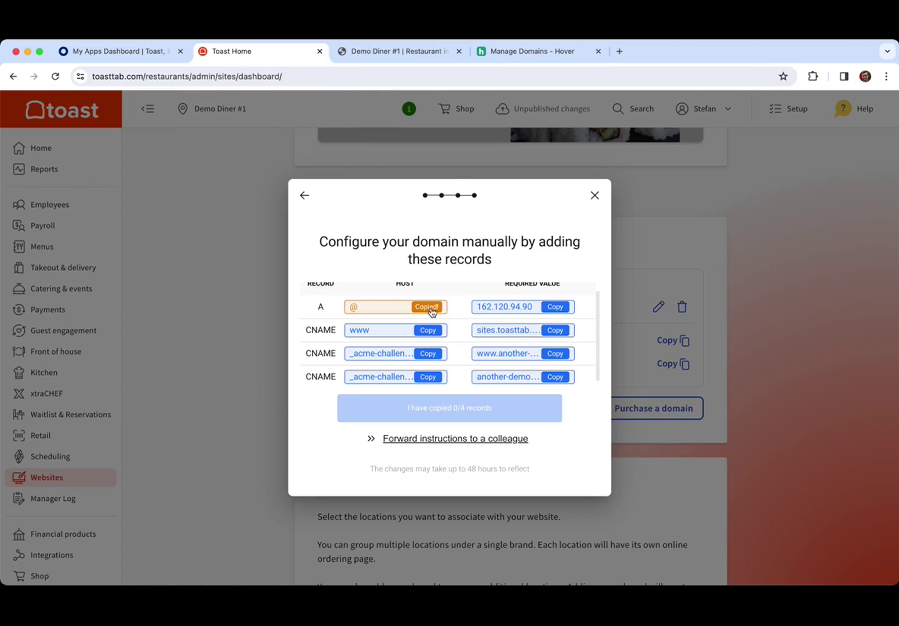
{"action": "left_click", "coordinate": [507, 51]}
{"action": "left_click", "coordinate": [371, 313]}
{"action": "key", "text": "ctrl+v"}
{"action": "left_click", "coordinate": [264, 55]}
{"action": "left_click", "coordinate": [558, 308]}
{"action": "left_click", "coordinate": [521, 53]}
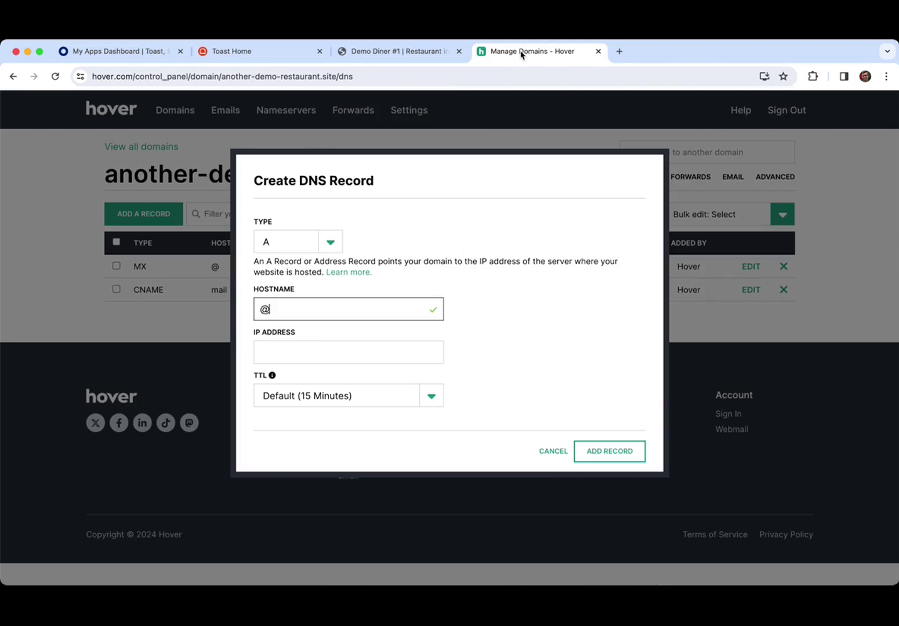
{"action": "left_click", "coordinate": [387, 348]}
{"action": "key", "text": "ctrl+v"}
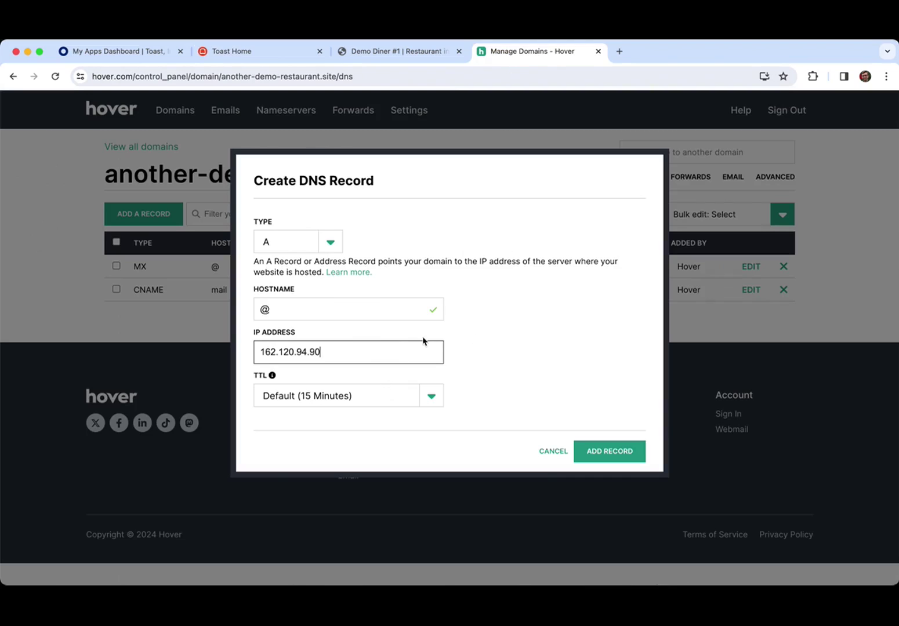
{"action": "left_click", "coordinate": [629, 451]}
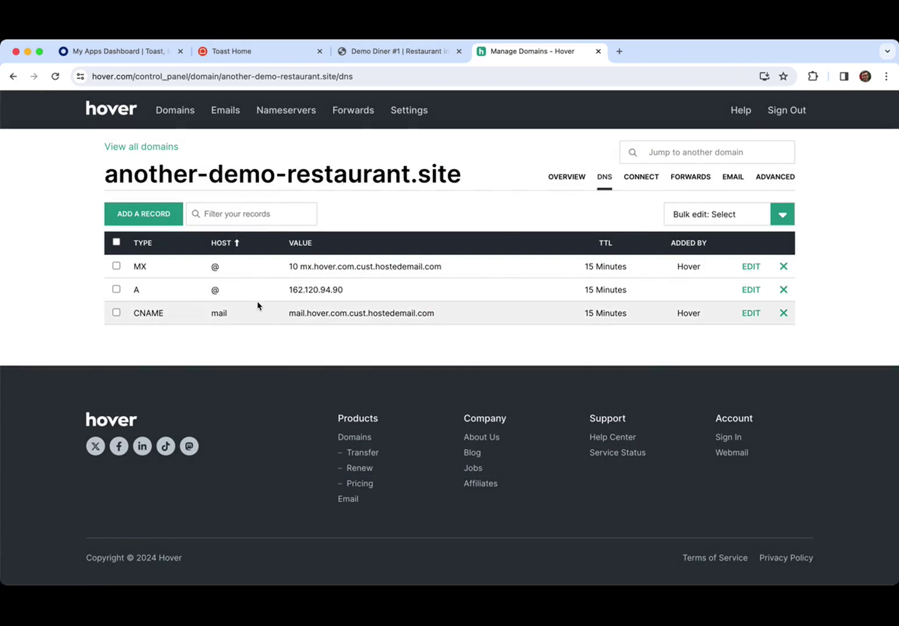
Add a CNAME record with host www targeting sites.toasttab.com, copying values from Toast
{"action": "left_click", "coordinate": [148, 222]}
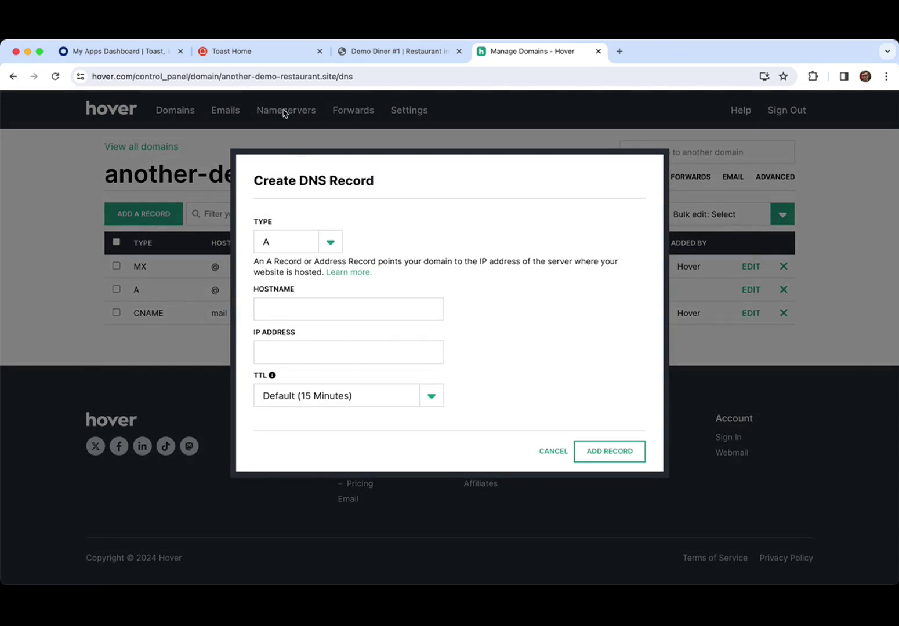
{"action": "left_click", "coordinate": [338, 244]}
{"action": "left_click", "coordinate": [326, 279]}
{"action": "left_click", "coordinate": [262, 55]}
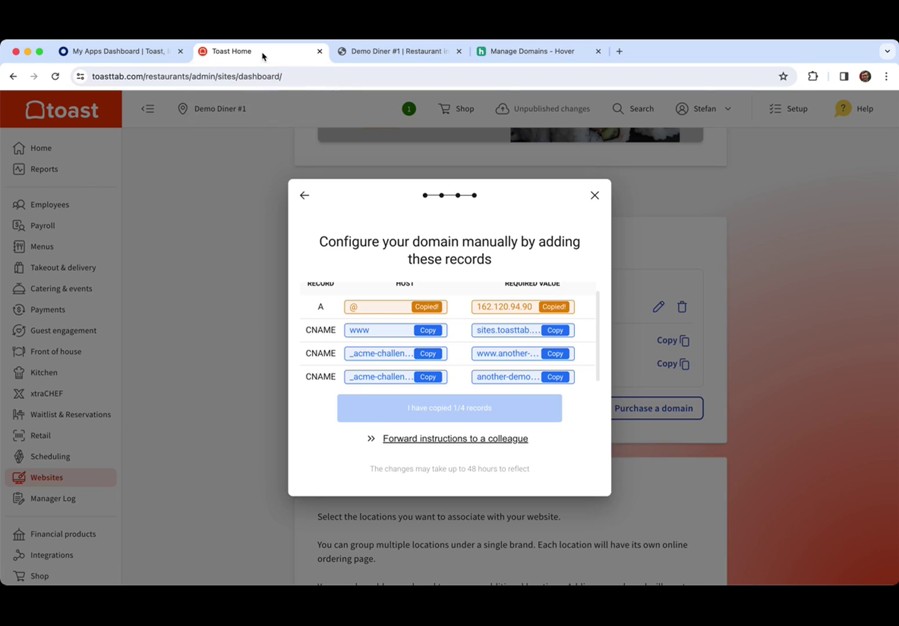
{"action": "left_click", "coordinate": [433, 331]}
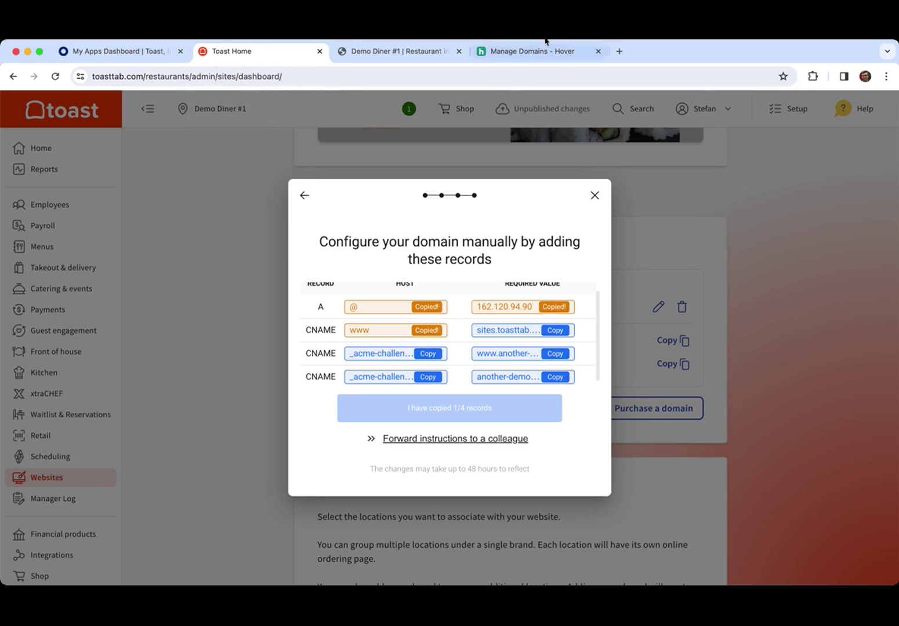
{"action": "left_click", "coordinate": [533, 52]}
{"action": "left_click", "coordinate": [408, 327]}
{"action": "key", "text": "super+v"}
{"action": "left_click", "coordinate": [261, 53]}
{"action": "left_click", "coordinate": [556, 330]}
{"action": "left_click", "coordinate": [534, 52]}
{"action": "left_click", "coordinate": [404, 364]}
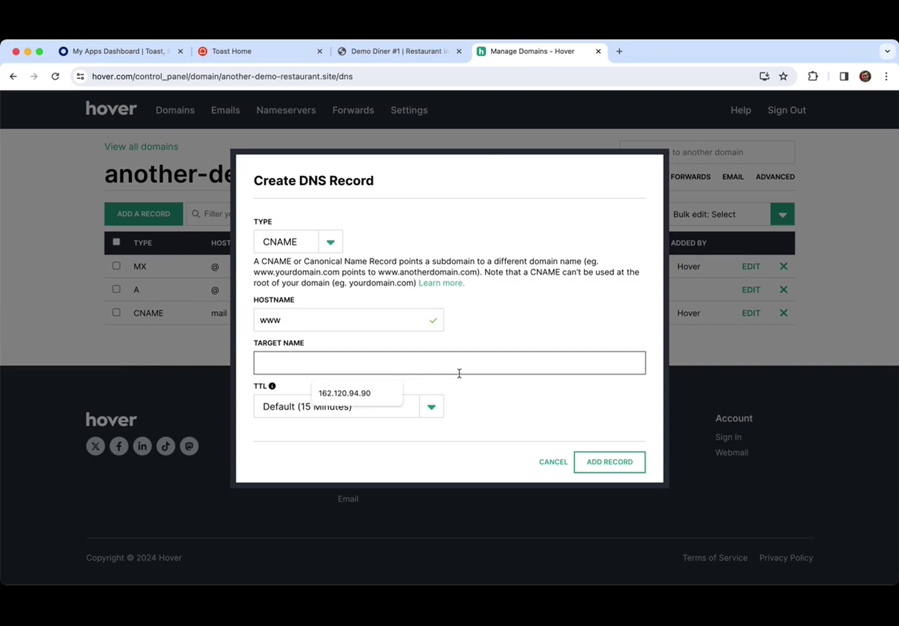
{"action": "key", "text": "super+v"}
{"action": "left_click", "coordinate": [609, 462]}
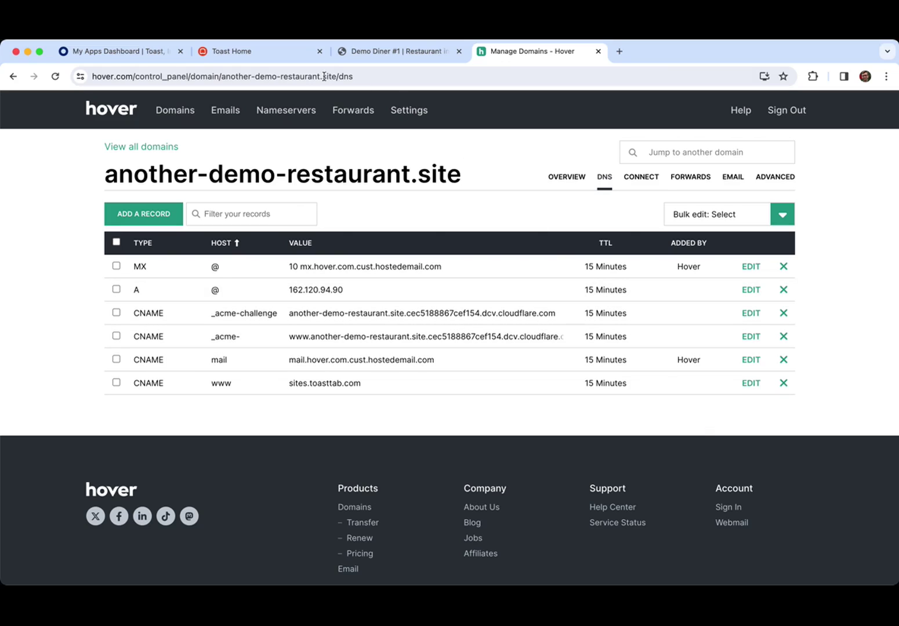
Return to Toast's manual-setup dialog, which shows all 4/4 records copied
{"action": "left_click", "coordinate": [265, 57]}
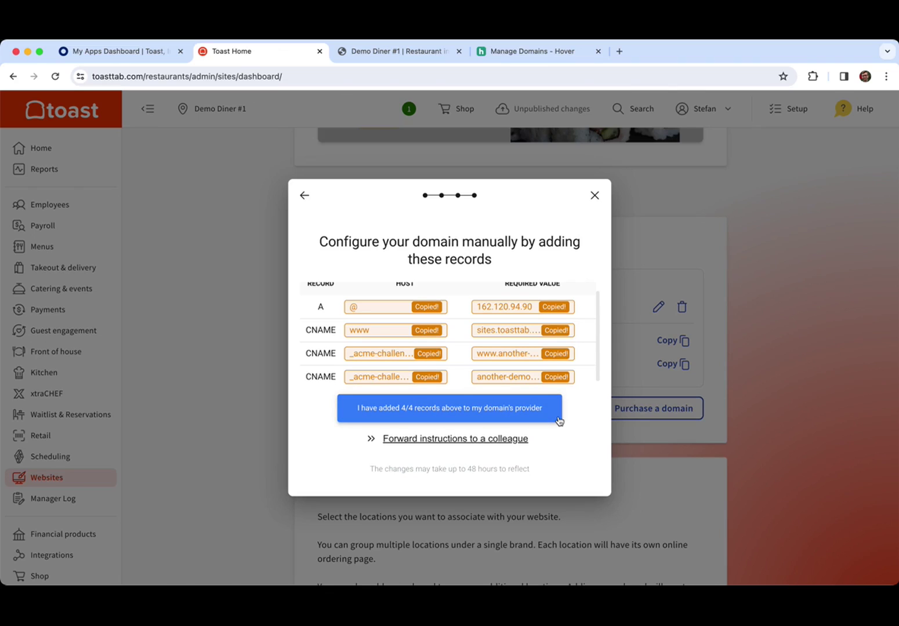
Confirm the four records were added at the provider and close the 'You're all set!' dialog
{"action": "left_click", "coordinate": [525, 415]}
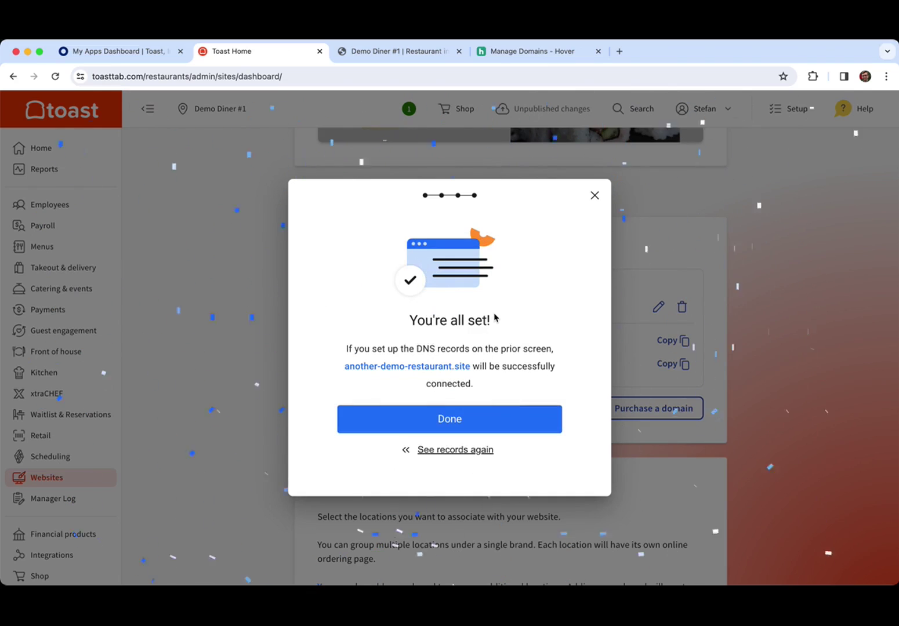
{"action": "left_click", "coordinate": [501, 419]}
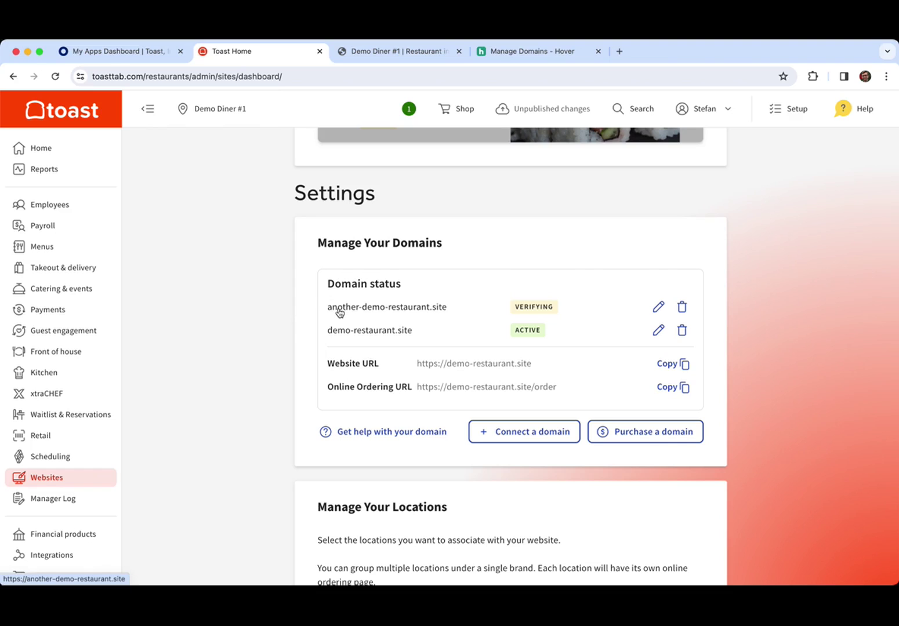
{"action": "left_click", "coordinate": [340, 307]}
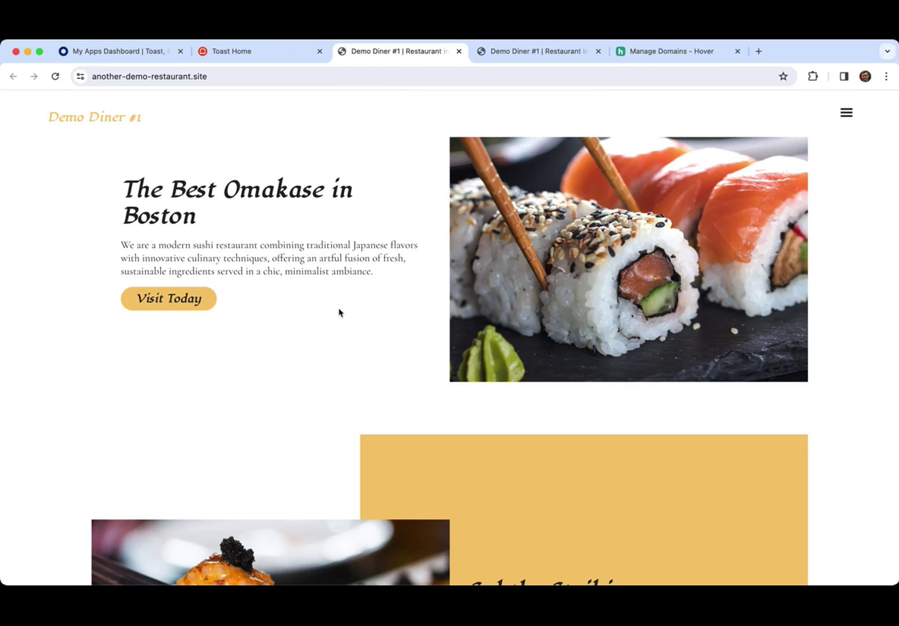
{"action": "left_click", "coordinate": [267, 51]}
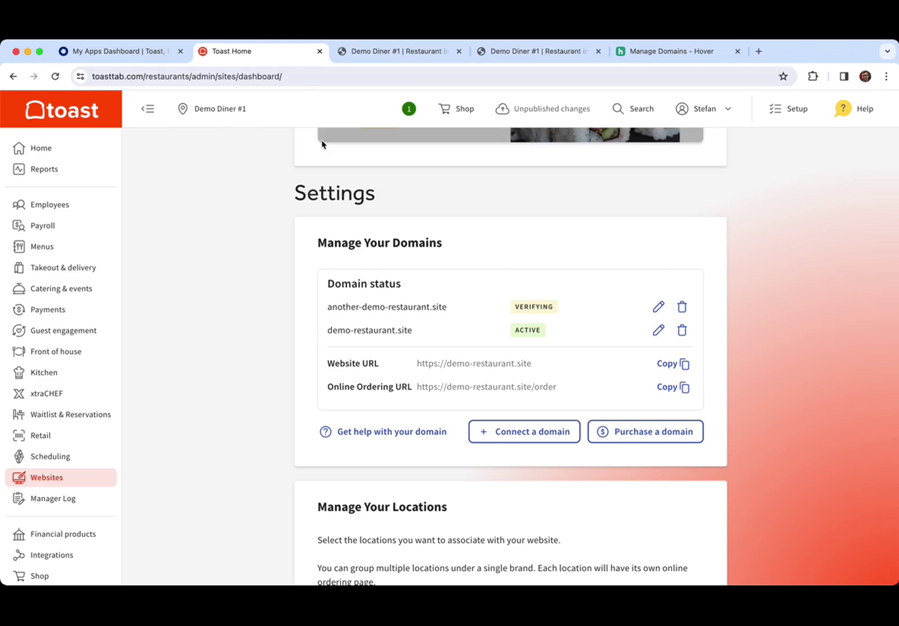
{"action": "left_click", "coordinate": [368, 331]}
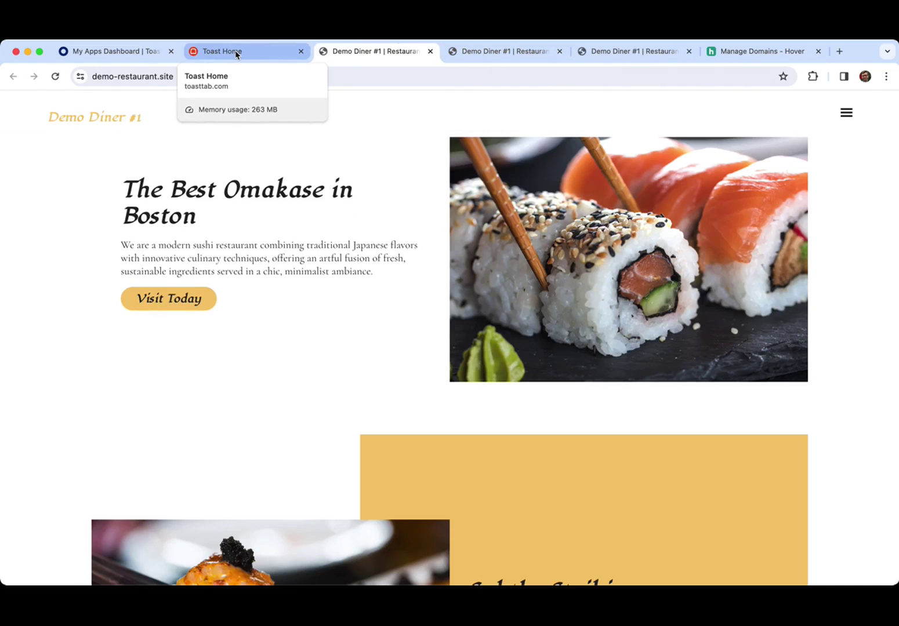
{"action": "left_click", "coordinate": [236, 53]}
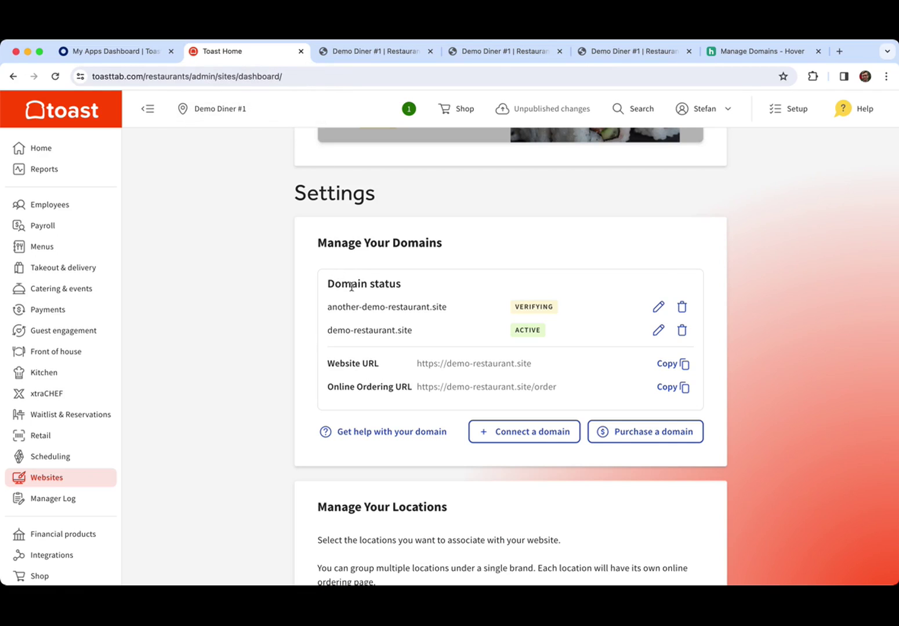
{"action": "left_click", "coordinate": [668, 363]}
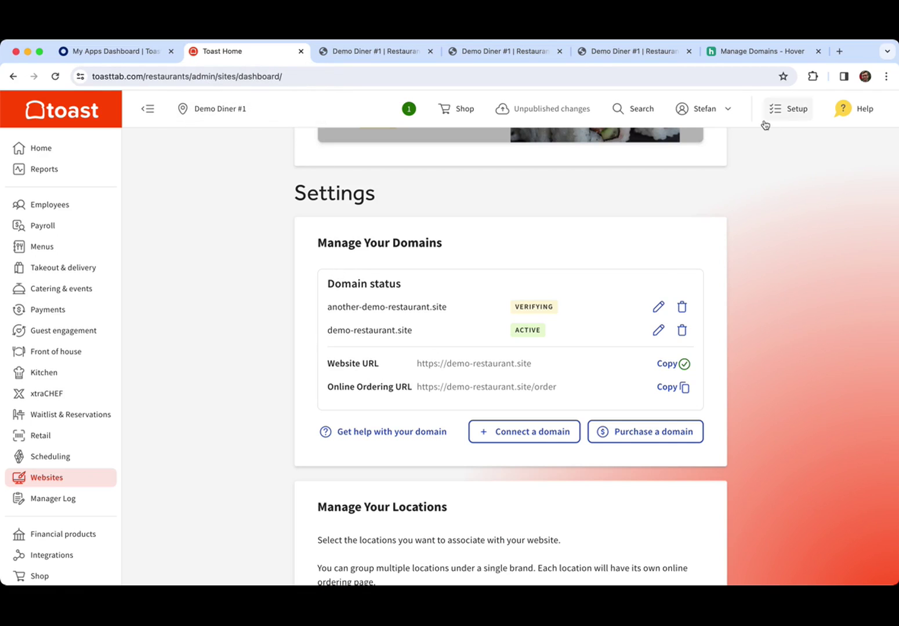
Switch to Hover's DNS records page for another-demo-restaurant.site
{"action": "left_click", "coordinate": [747, 55]}
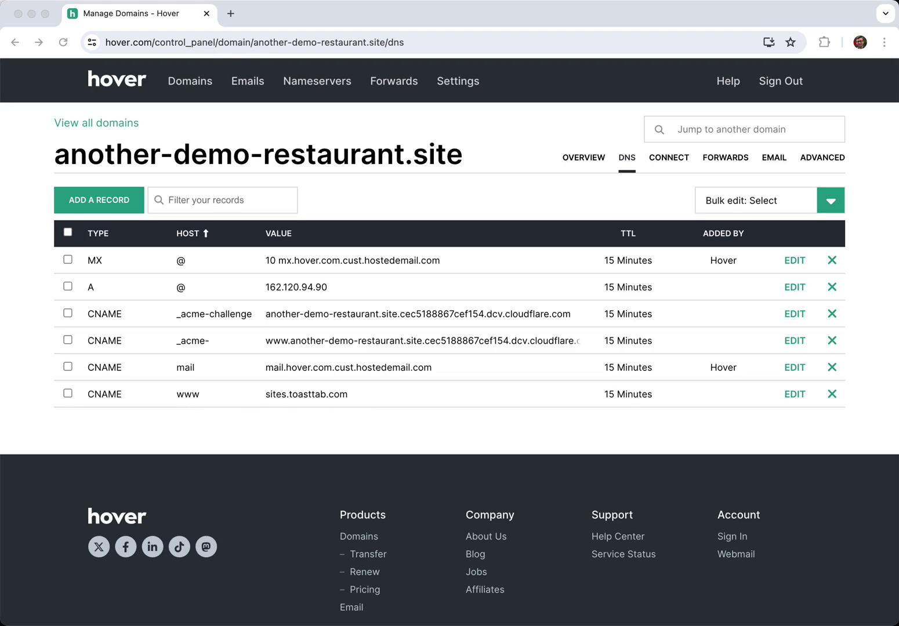
{"action": "key", "text": "shift+l"}
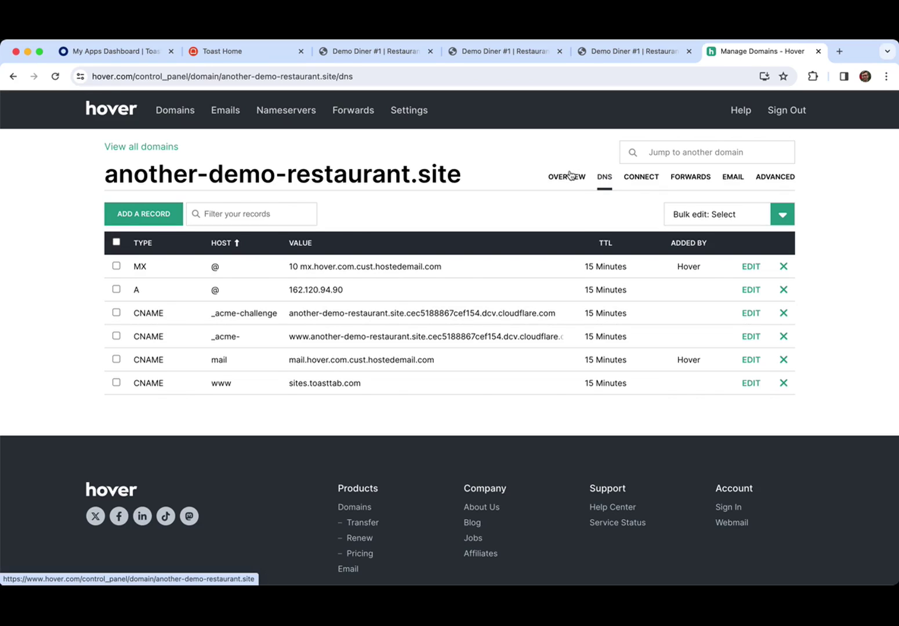
View another-demo-restaurant.site's Hover overview, listing nameservers ns1.hover.com and ns2.hover.com
{"action": "left_click", "coordinate": [570, 177]}
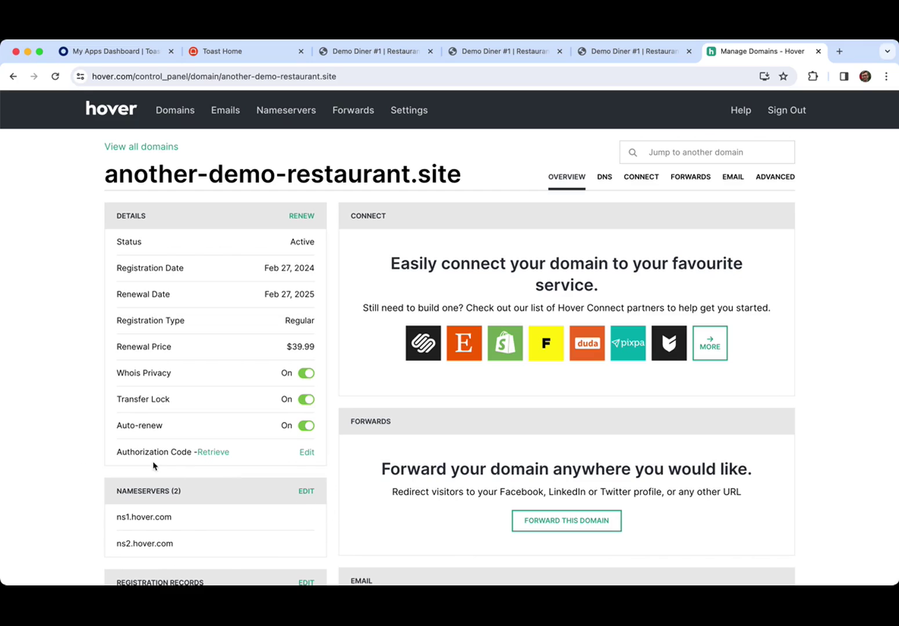
{"action": "left_click", "coordinate": [314, 493]}
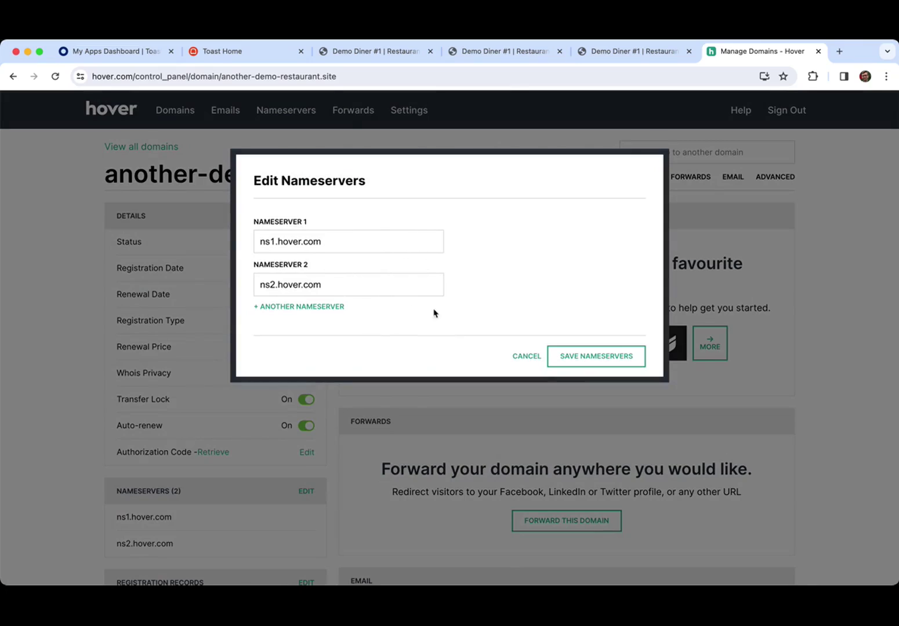
{"action": "left_click", "coordinate": [527, 358]}
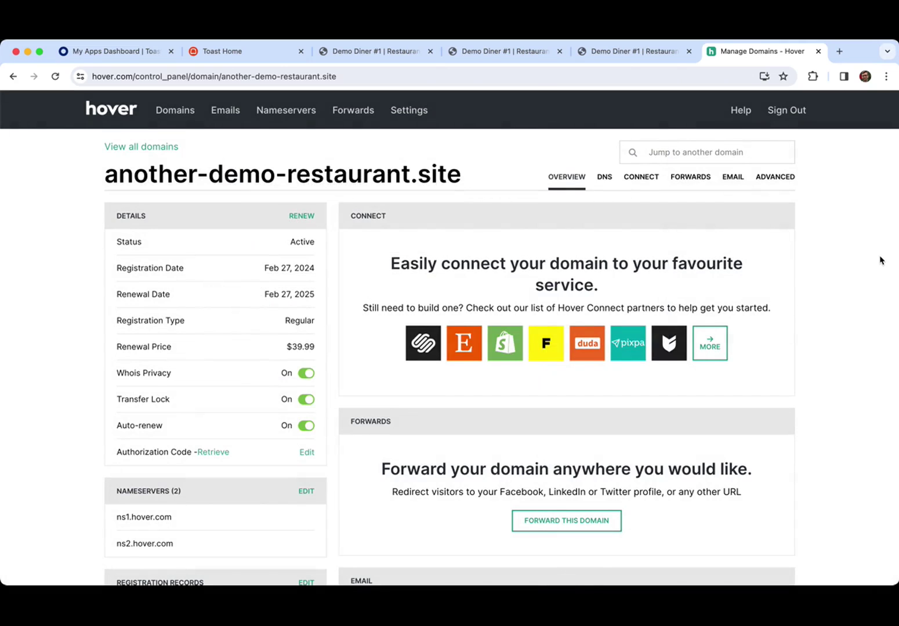
Go back to Toast's Manage Your Domains settings to check the domain status
{"action": "left_click", "coordinate": [246, 54]}
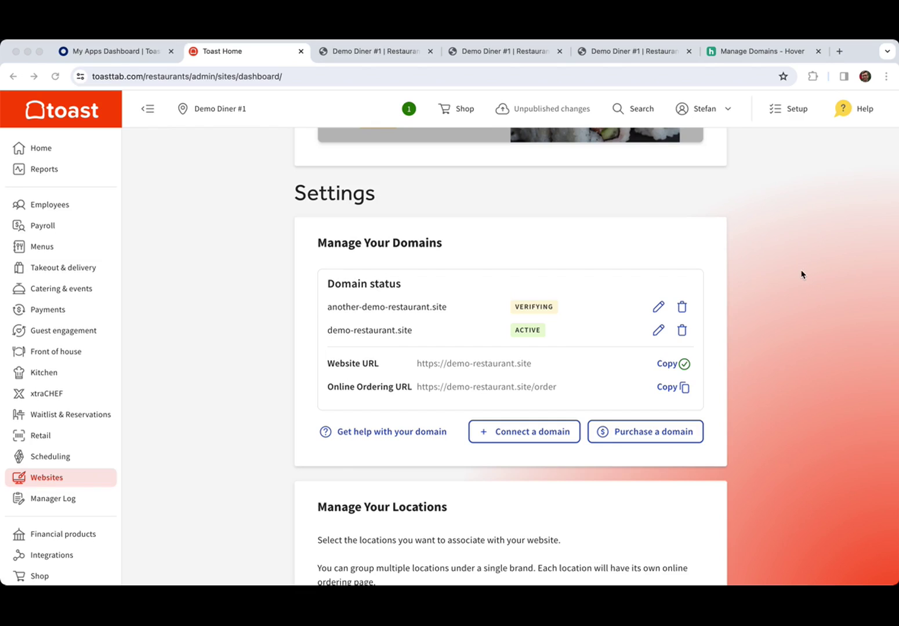
Remove another-demo-restaurant.site, then re-enter it in Entri's Connect a domain flow until Hover is detected
{"action": "left_click", "coordinate": [683, 308]}
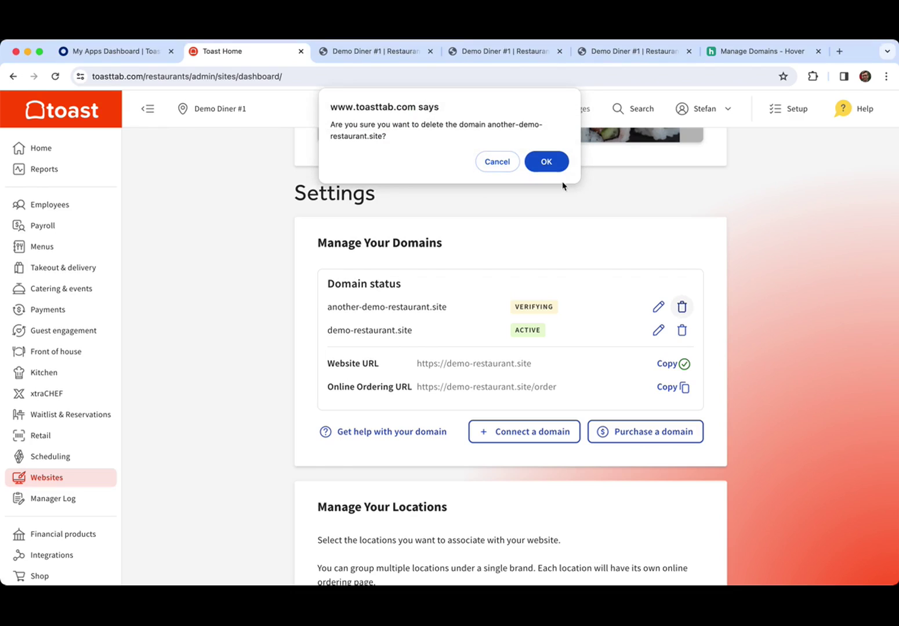
{"action": "left_click", "coordinate": [544, 161]}
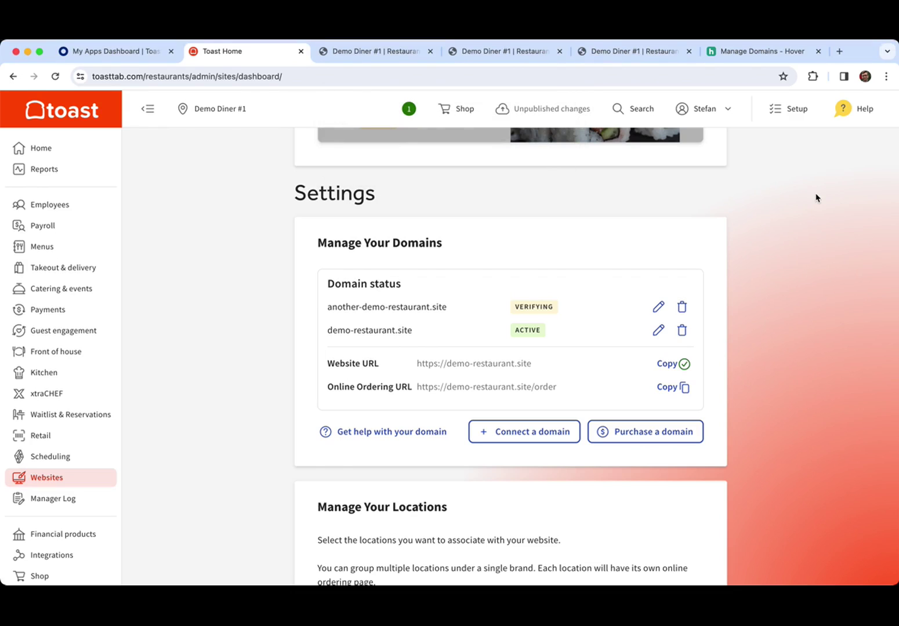
{"action": "left_click", "coordinate": [514, 418]}
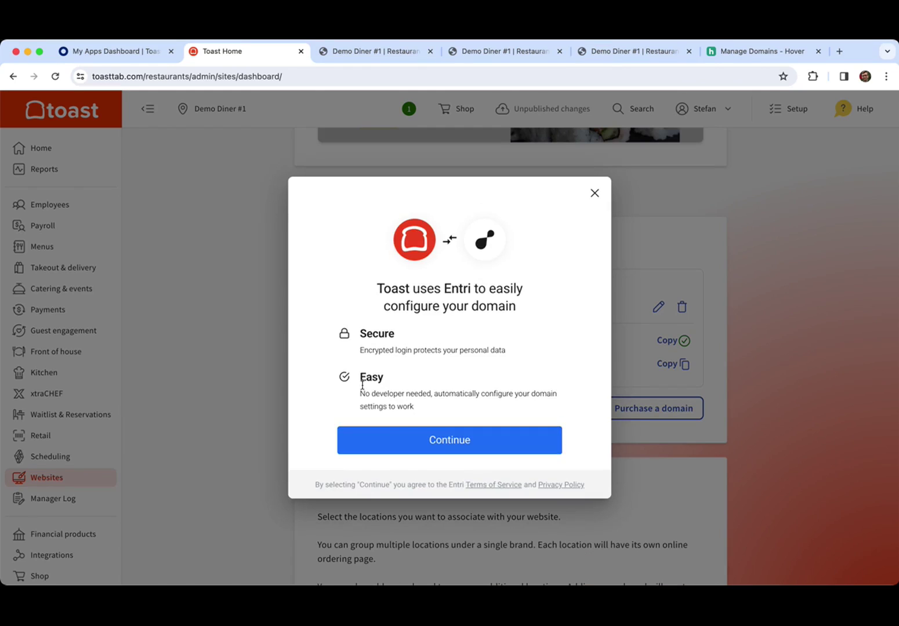
{"action": "left_click", "coordinate": [387, 441]}
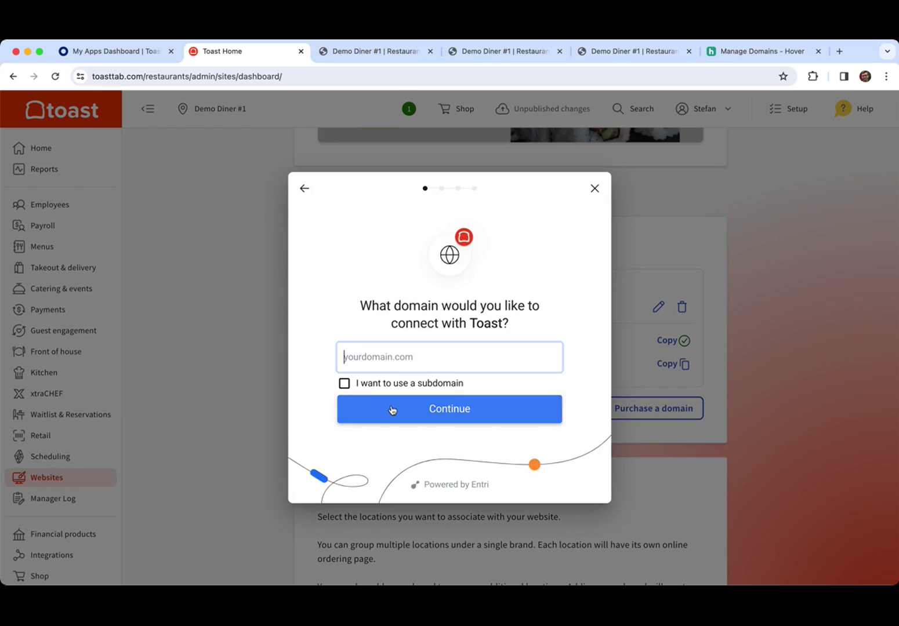
{"action": "type", "text": "another-demo-restaurant.site"}
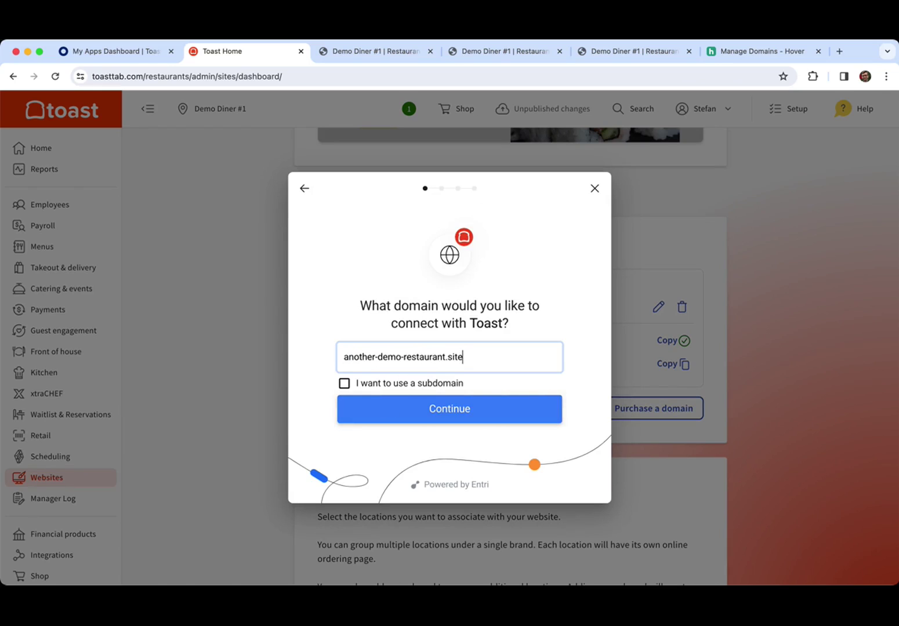
{"action": "left_click", "coordinate": [393, 419]}
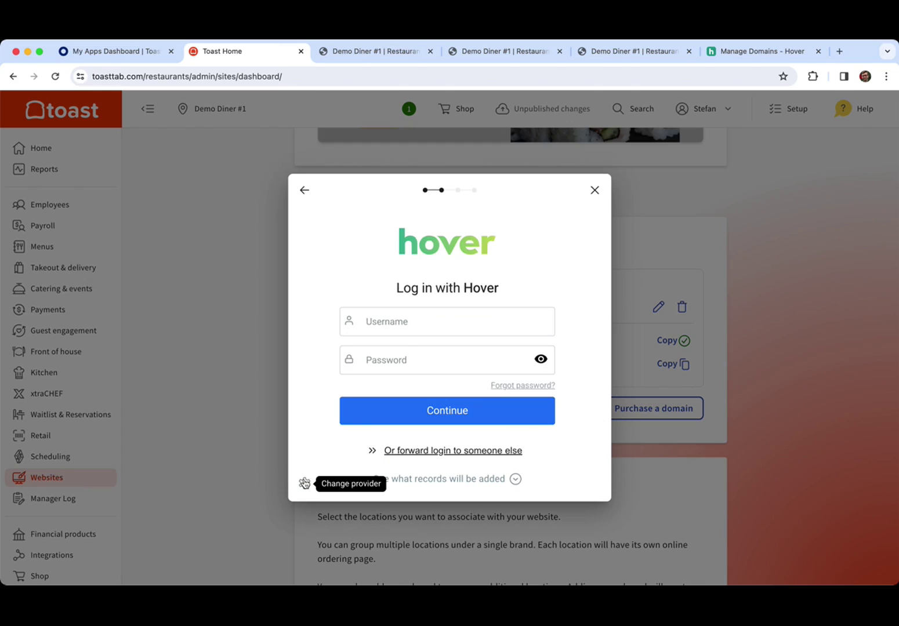
Switch the DNS provider to 'Can't find your provider? Set up manually'
{"action": "left_click", "coordinate": [304, 483]}
{"action": "scroll", "coordinate": [380, 386], "scroll_direction": "down", "scroll_amount": 10}
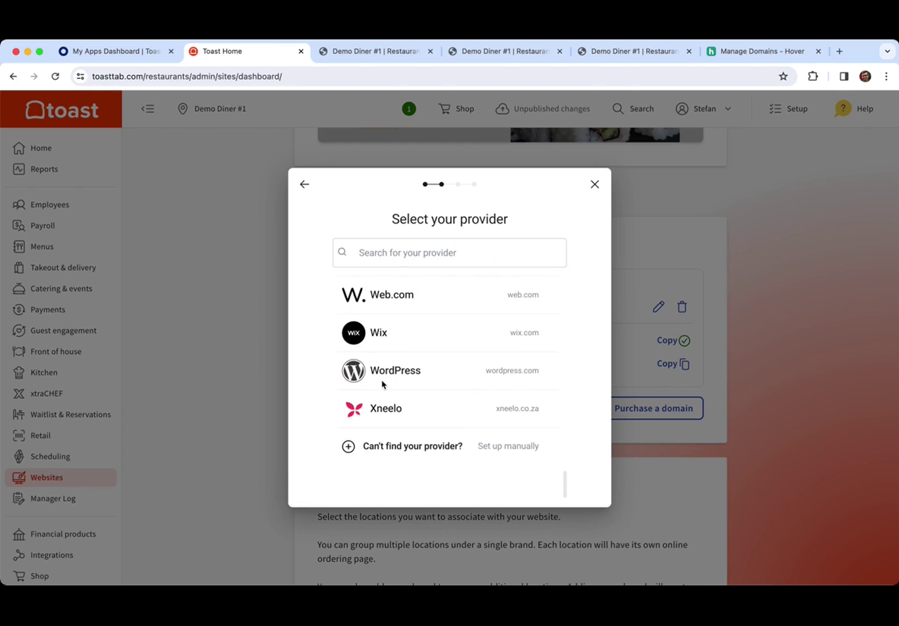
{"action": "left_click", "coordinate": [391, 451]}
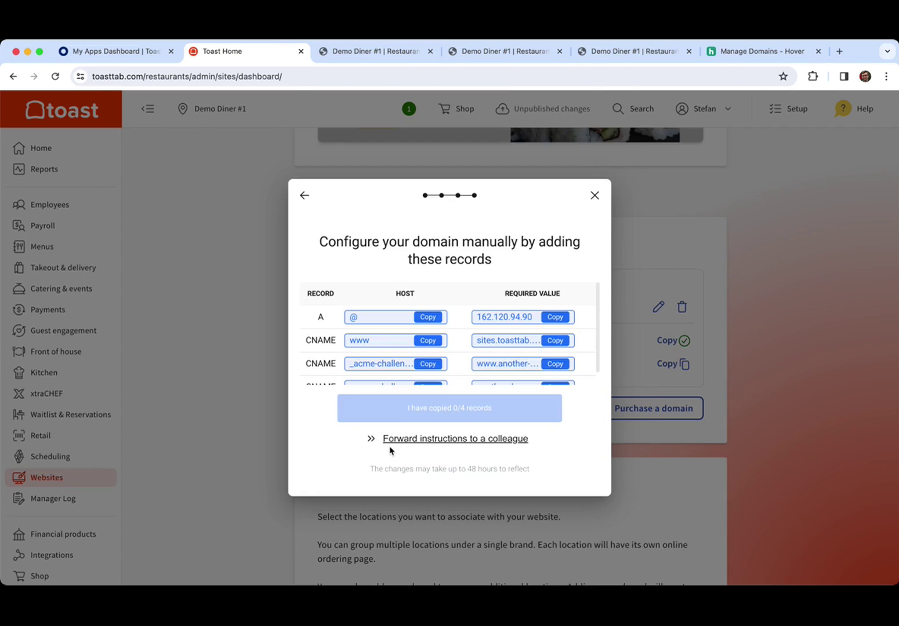
Copy the hosts and values of the A, www CNAME and two acme-challenge records, then confirm 4/4 added
{"action": "left_click", "coordinate": [439, 318]}
{"action": "left_click", "coordinate": [433, 341]}
{"action": "left_click", "coordinate": [432, 365]}
{"action": "scroll", "coordinate": [433, 364], "scroll_direction": "down", "scroll_amount": 1}
{"action": "left_click", "coordinate": [429, 373]}
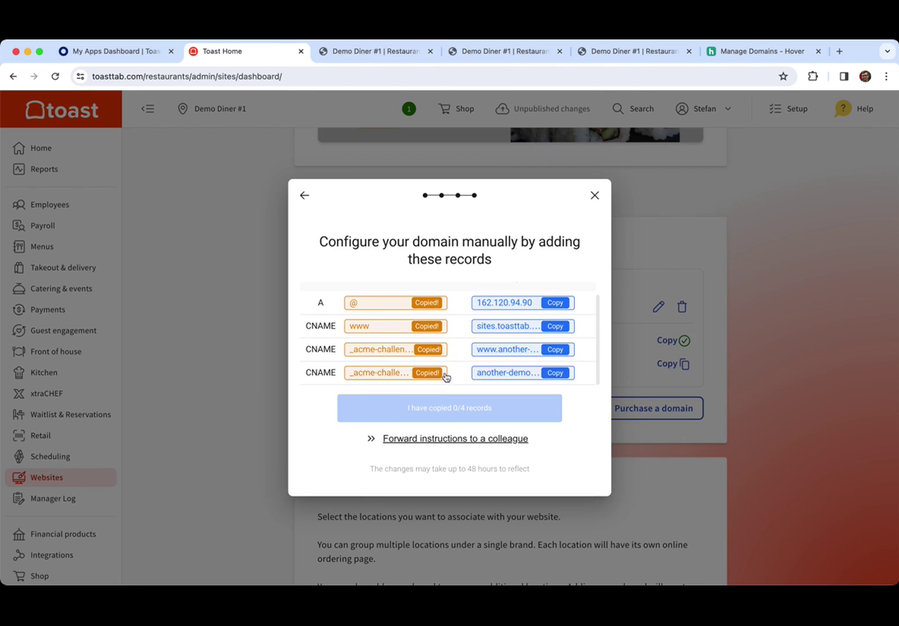
{"action": "left_click", "coordinate": [558, 373]}
{"action": "left_click", "coordinate": [563, 350]}
{"action": "left_click", "coordinate": [560, 326]}
{"action": "left_click", "coordinate": [564, 303]}
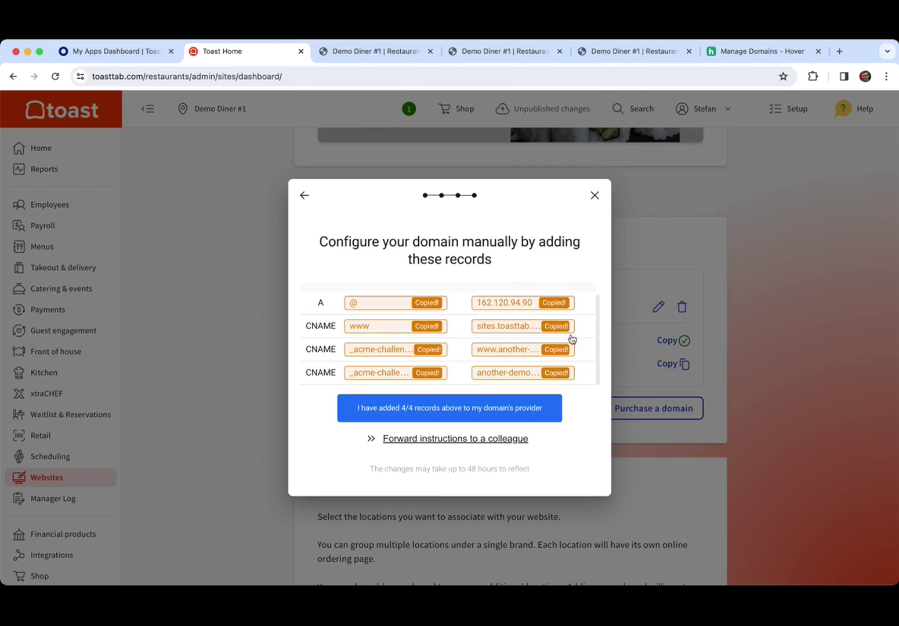
{"action": "left_click", "coordinate": [518, 409]}
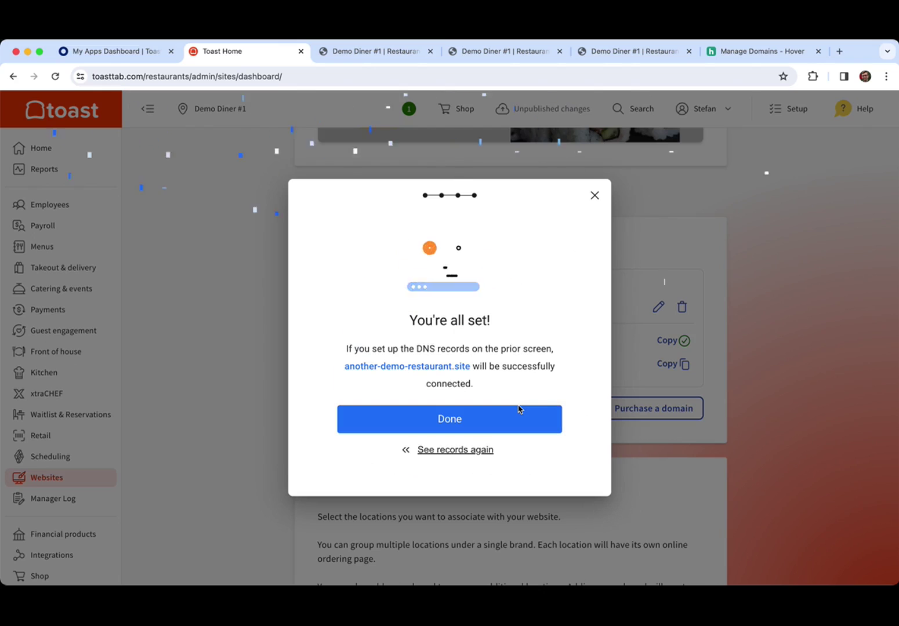
Dismiss the 'You're all set!' confirmation with Done to return to the domain list
{"action": "left_click", "coordinate": [499, 419]}
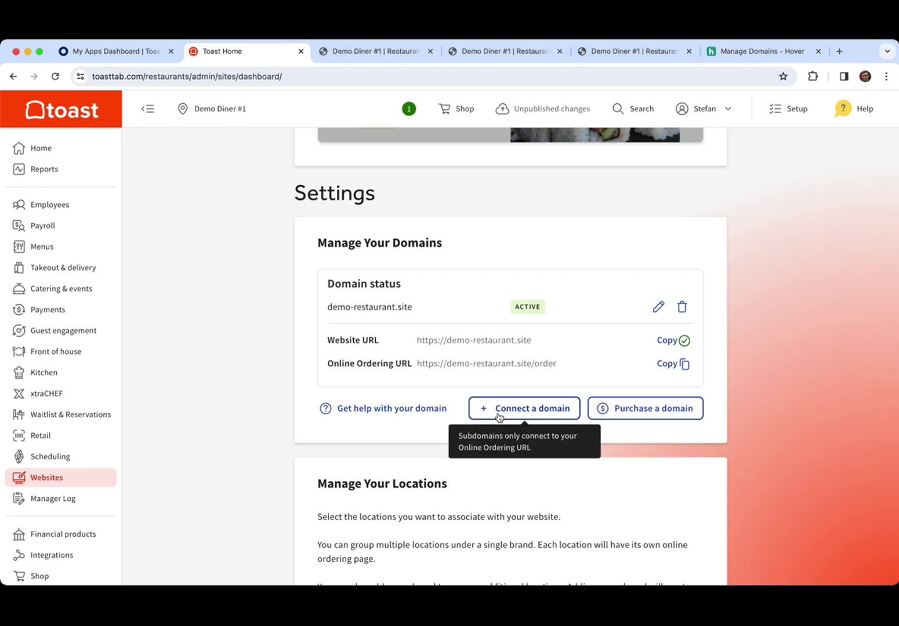